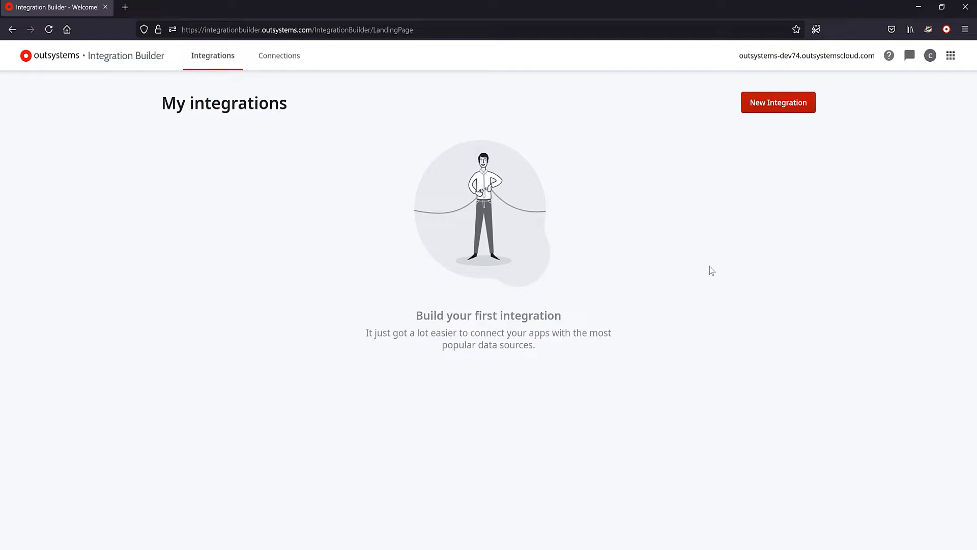
Step: Start a new Salesforce integration using a different account on the Production environment
{"action": "left_click", "coordinate": [771, 113]}
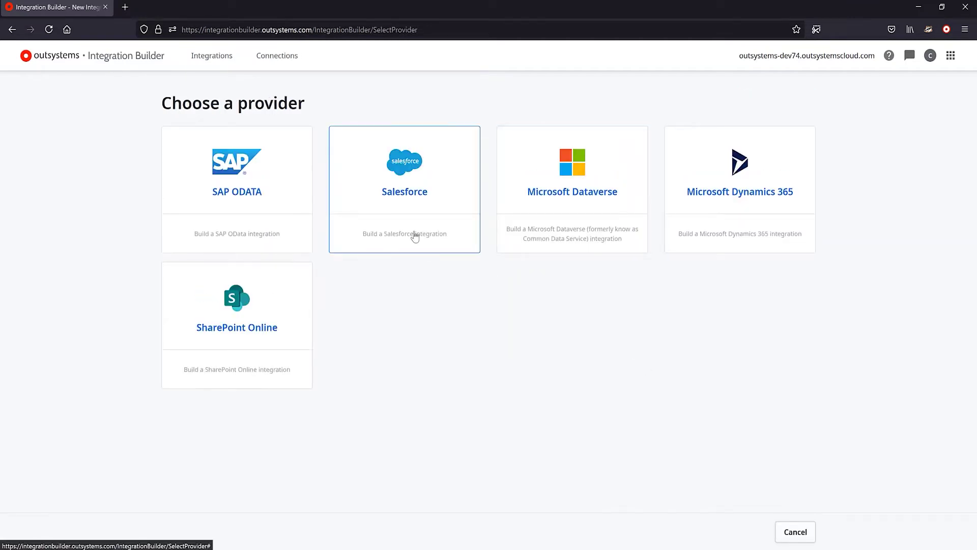
{"action": "left_click", "coordinate": [415, 235]}
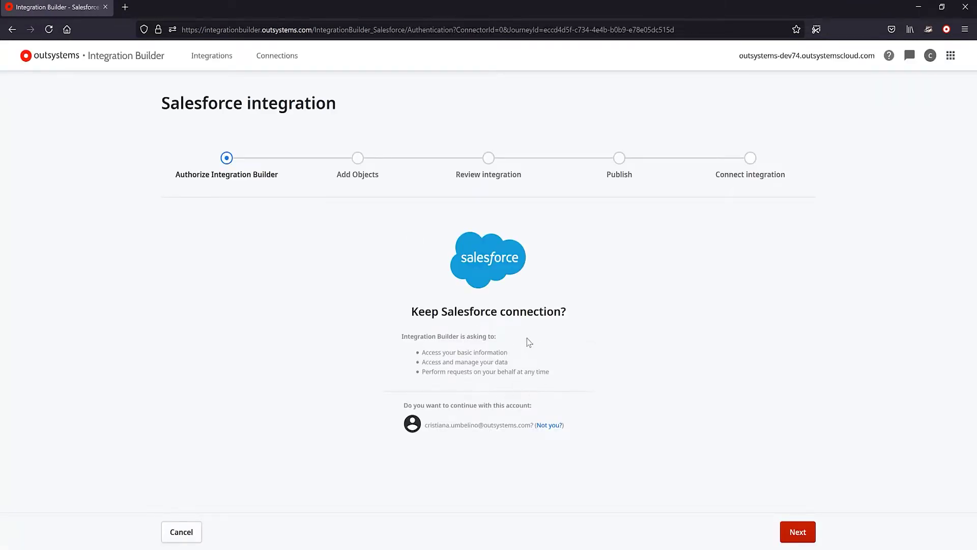
{"action": "left_click", "coordinate": [554, 427]}
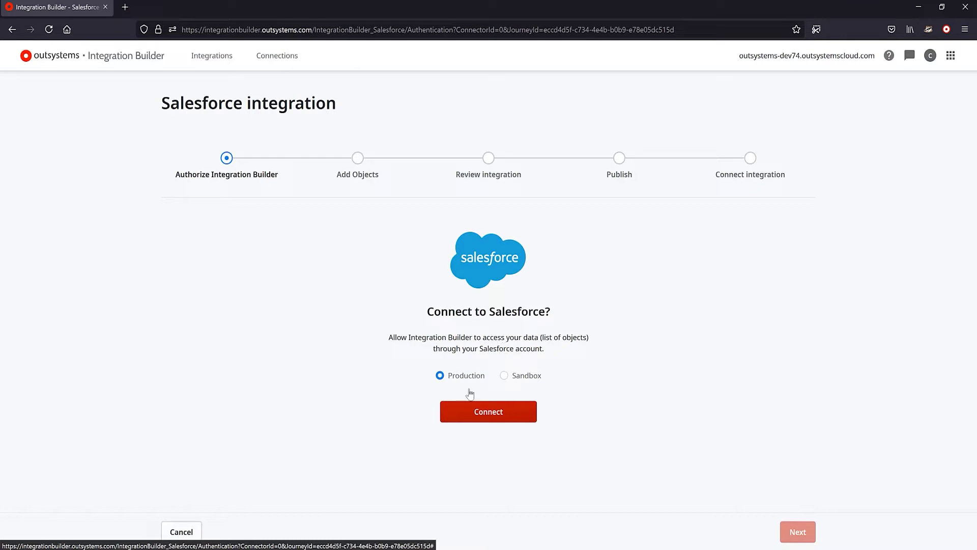
{"action": "left_click", "coordinate": [490, 422]}
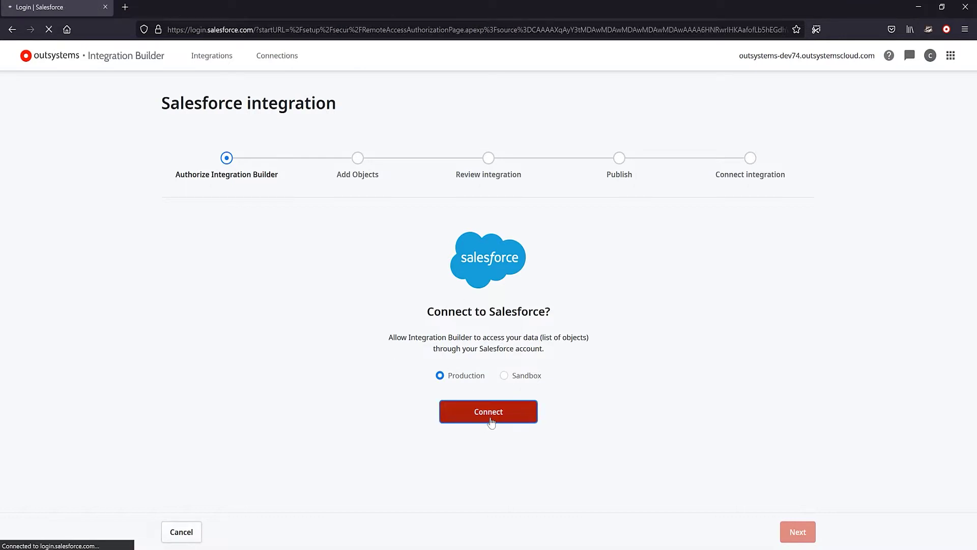
Step: Sign in with the Salesforce account e-mail and password, then allow Integration Builder access
{"action": "key", "text": "Tab"}
{"action": "type", "text": "****************"}
{"action": "key", "text": "Return"}
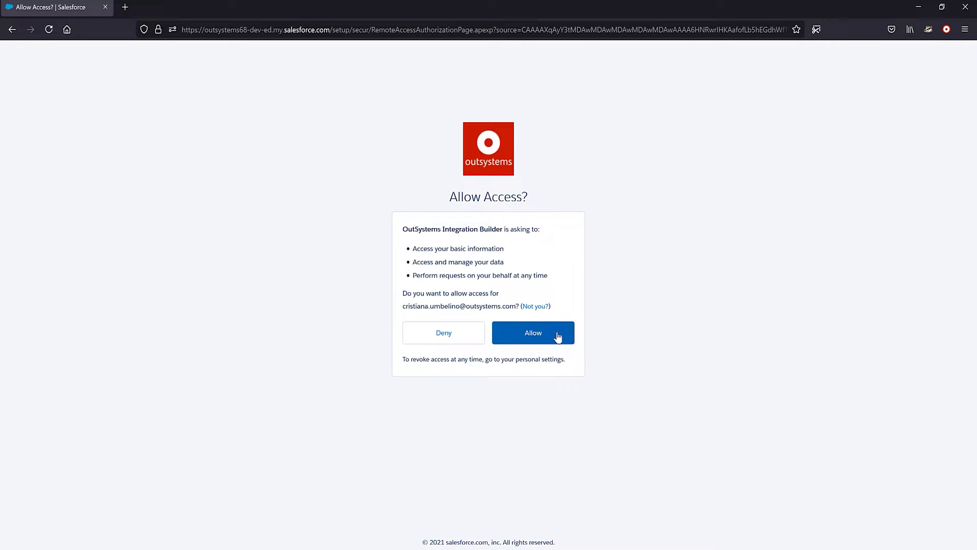
{"action": "left_click", "coordinate": [544, 337]}
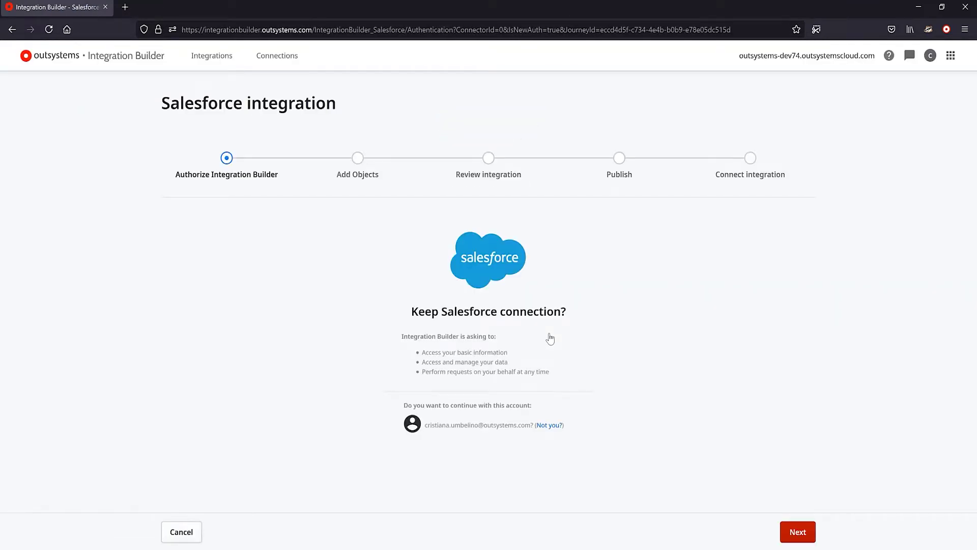
Step: Search the object list for 'account' and select the Account object
{"action": "left_click", "coordinate": [805, 537]}
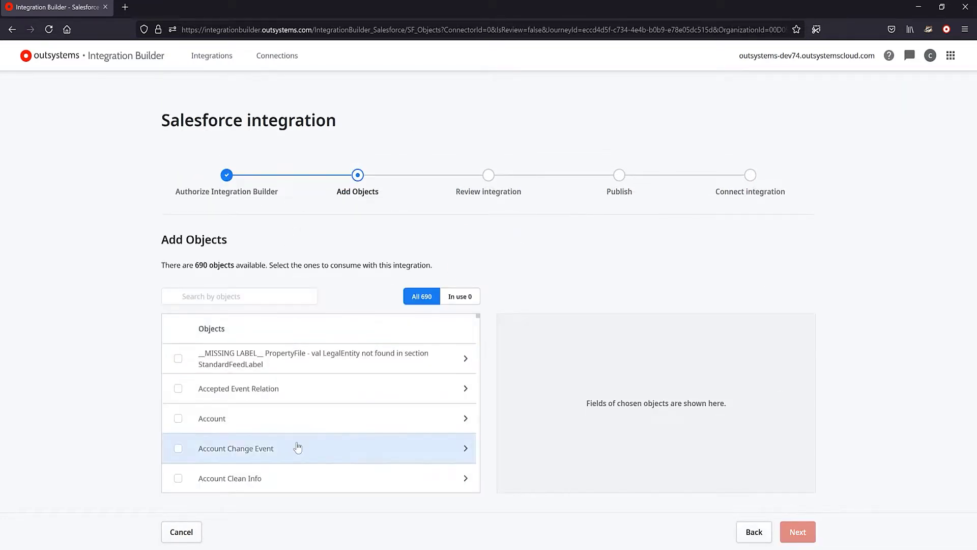
{"action": "scroll", "coordinate": [300, 396], "scroll_direction": "down", "scroll_amount": 1}
{"action": "scroll", "coordinate": [300, 396], "scroll_direction": "down", "scroll_amount": 3}
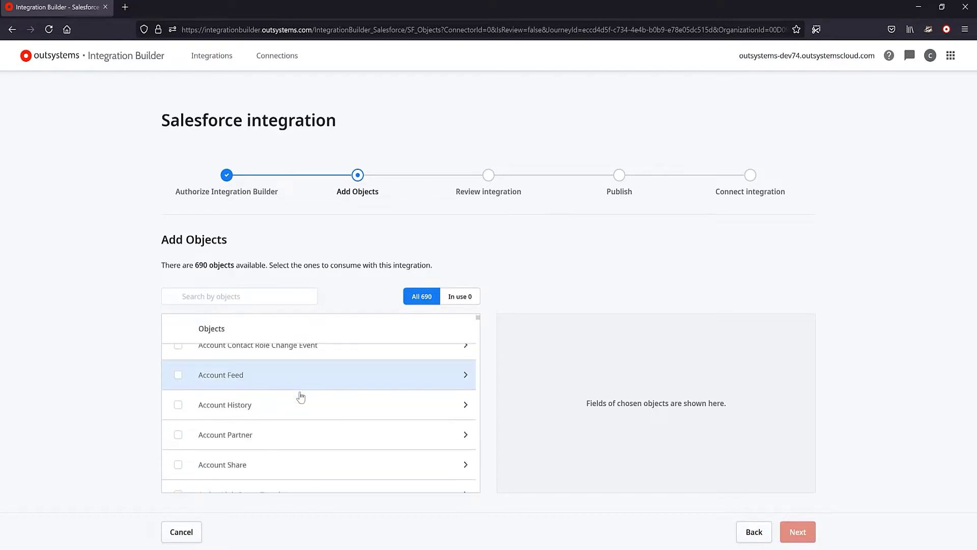
{"action": "scroll", "coordinate": [301, 396], "scroll_direction": "down", "scroll_amount": 1}
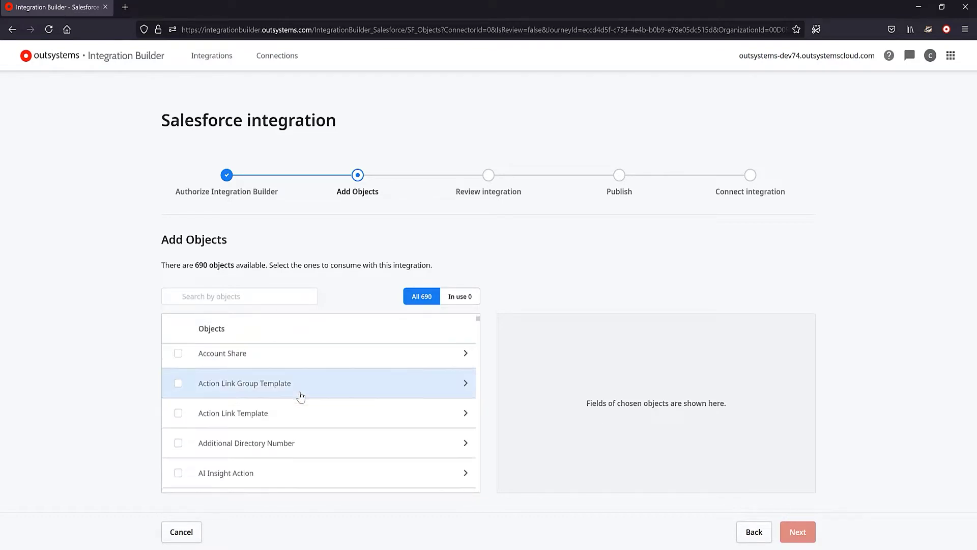
{"action": "left_click", "coordinate": [264, 295]}
{"action": "type", "text": "acc"}
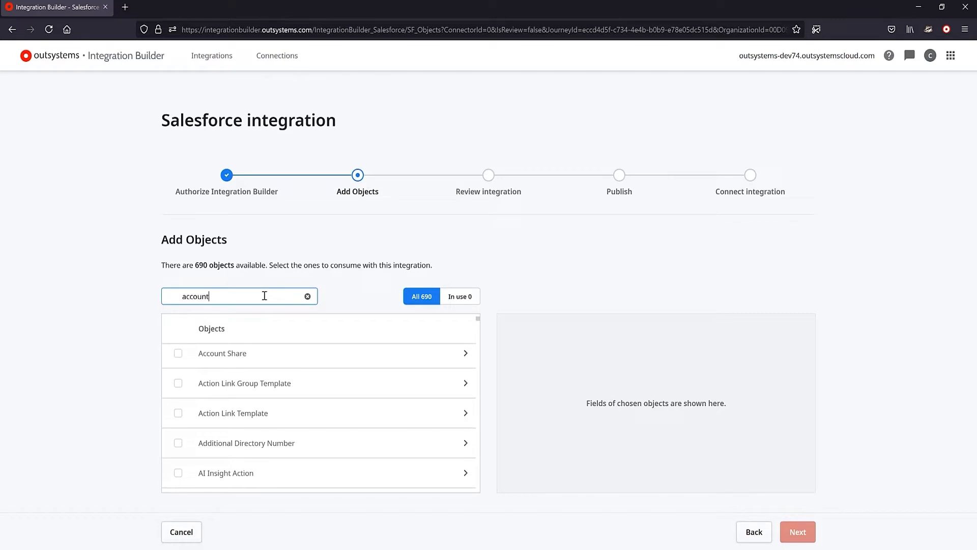
{"action": "type", "text": "ount"}
{"action": "left_click", "coordinate": [178, 358]}
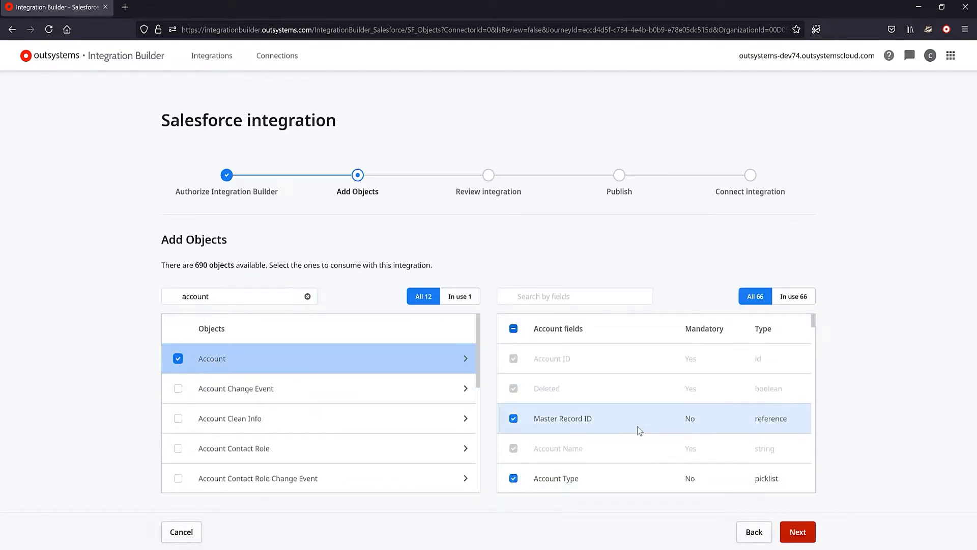
Step: Search 'cont', select the Contact object, check its fields, and continue to review
{"action": "scroll", "coordinate": [639, 429], "scroll_direction": "down", "scroll_amount": 2}
{"action": "scroll", "coordinate": [646, 441], "scroll_direction": "down", "scroll_amount": 10}
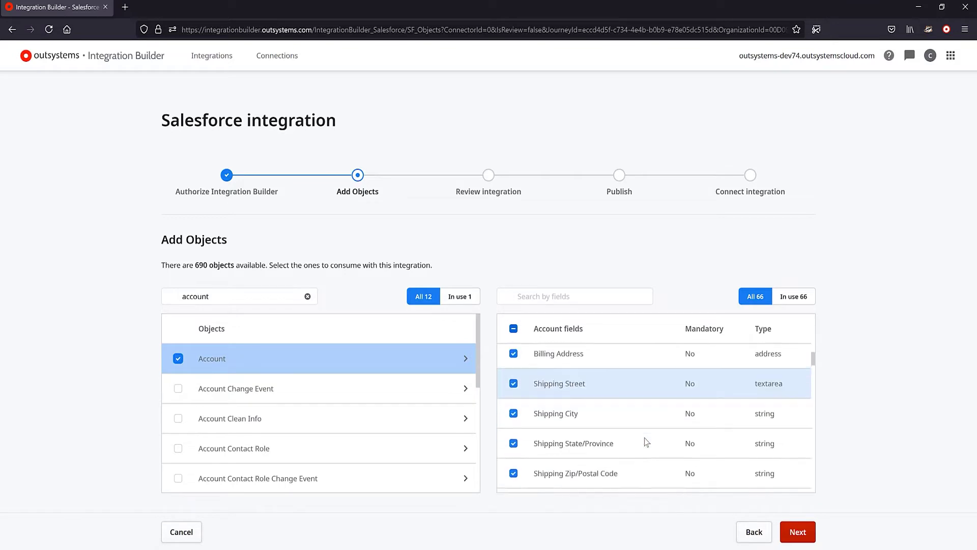
{"action": "scroll", "coordinate": [646, 440], "scroll_direction": "down", "scroll_amount": 5}
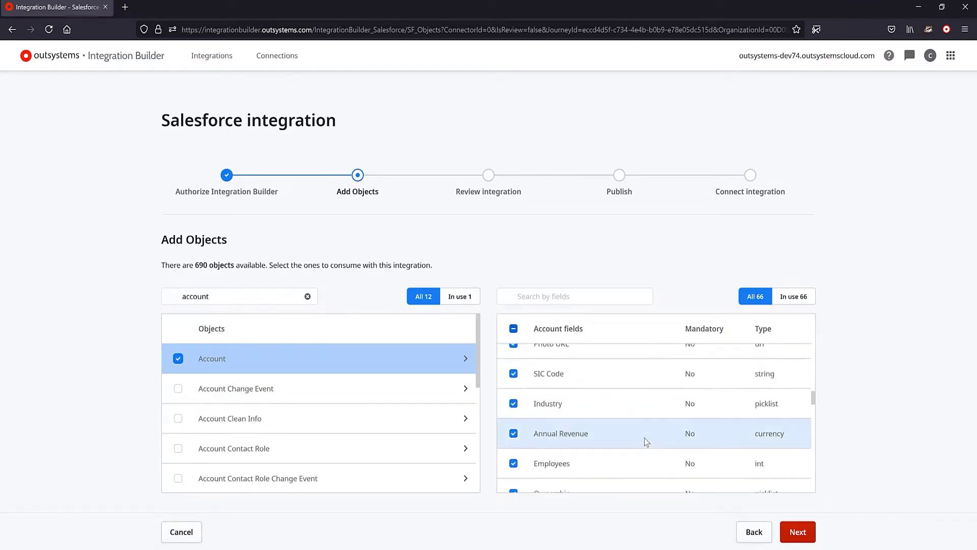
{"action": "triple_click", "coordinate": [275, 297]}
{"action": "type", "text": "contact"}
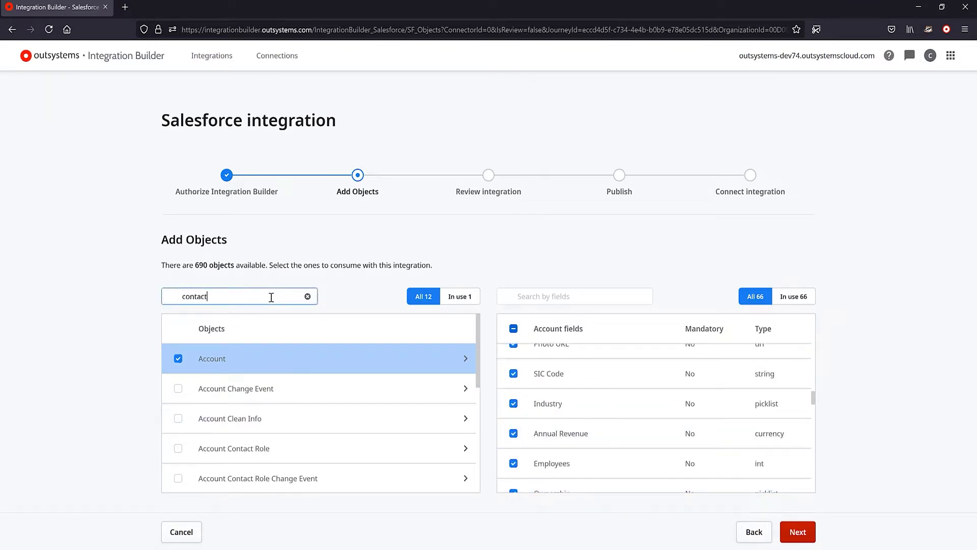
{"action": "left_click", "coordinate": [178, 448]}
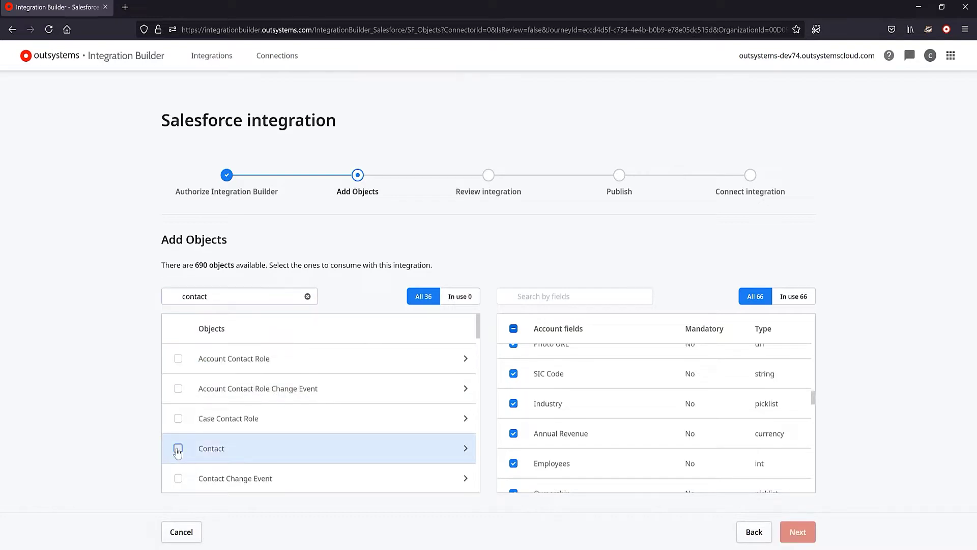
{"action": "scroll", "coordinate": [643, 430], "scroll_direction": "up", "scroll_amount": 10}
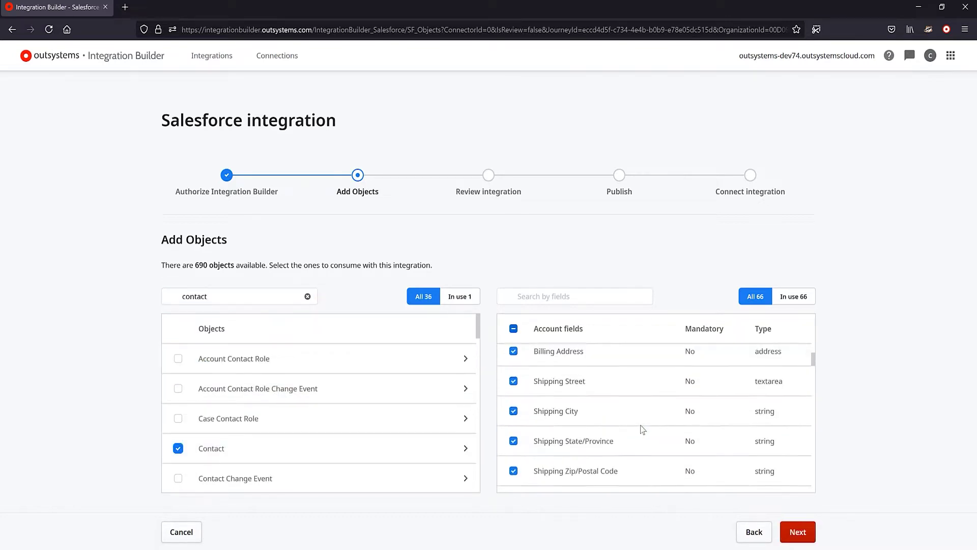
{"action": "left_click", "coordinate": [330, 438]}
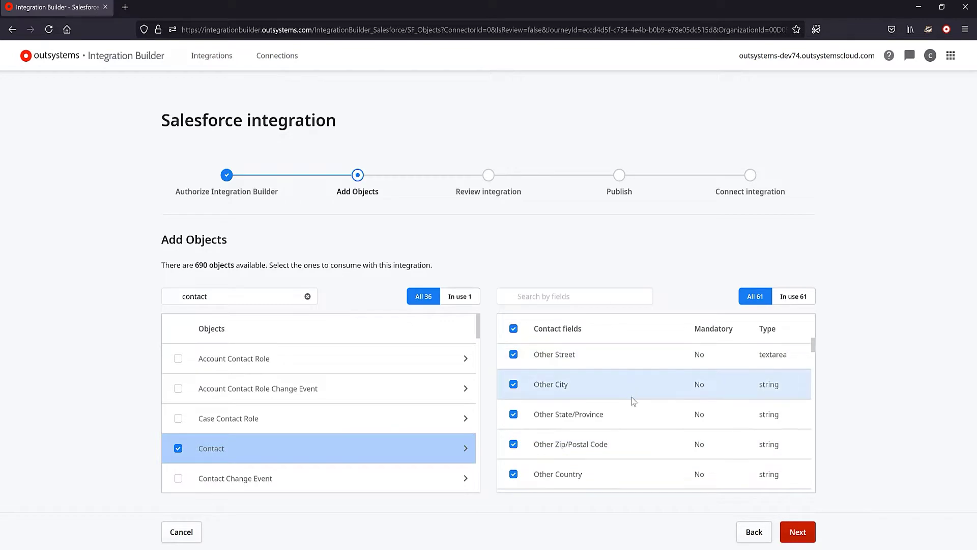
{"action": "scroll", "coordinate": [632, 399], "scroll_direction": "down", "scroll_amount": 8}
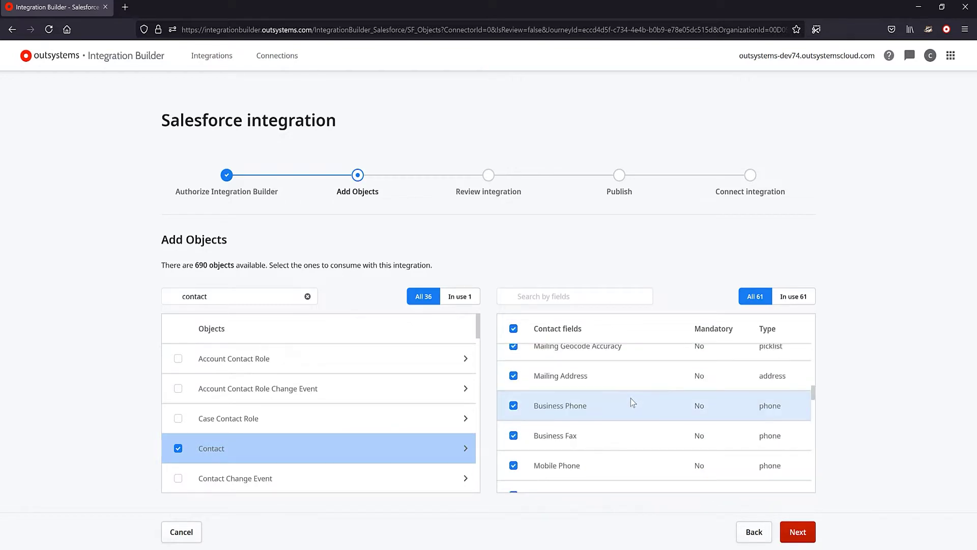
{"action": "left_click", "coordinate": [789, 534]}
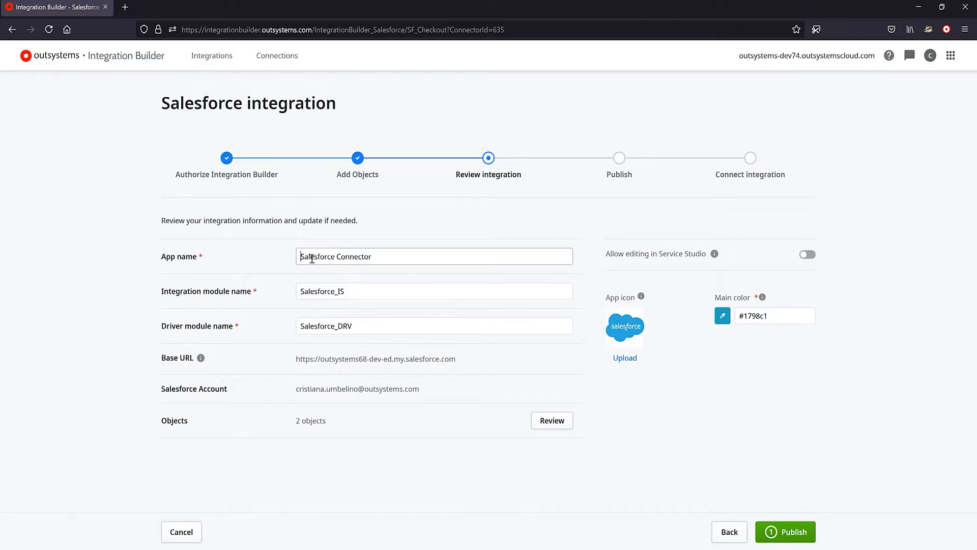
Step: Prefix the app name with 'Quick Hits' and both module names with 'QH_'
{"action": "left_click", "coordinate": [302, 256]}
{"action": "type", "text": "Quick Hits"}
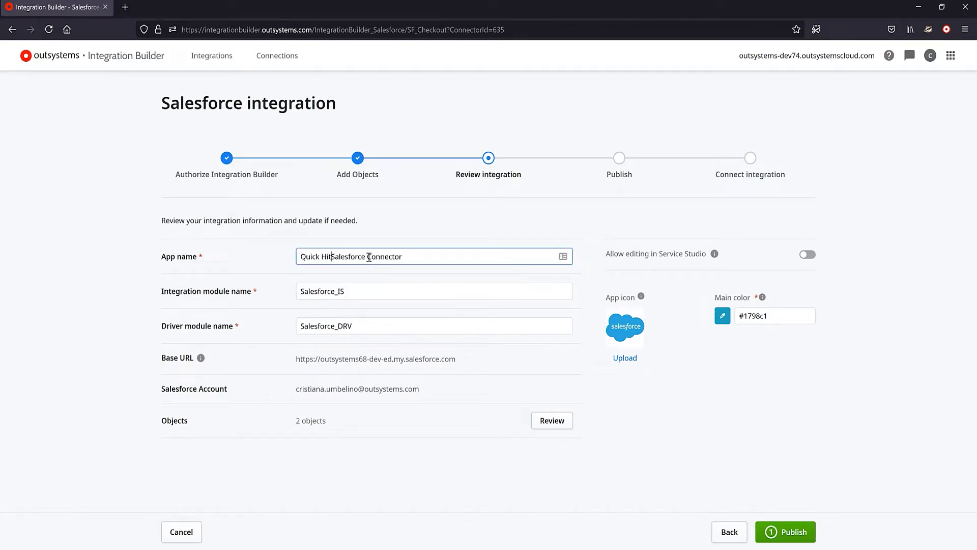
{"action": "left_click", "coordinate": [302, 291]}
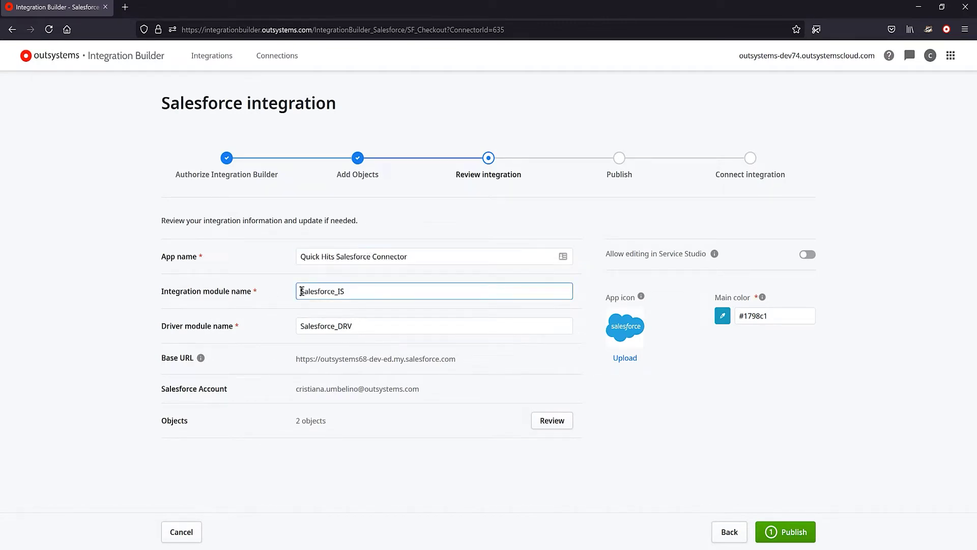
{"action": "type", "text": "QH_"}
{"action": "left_click", "coordinate": [301, 325]}
{"action": "type", "text": "QH_"}
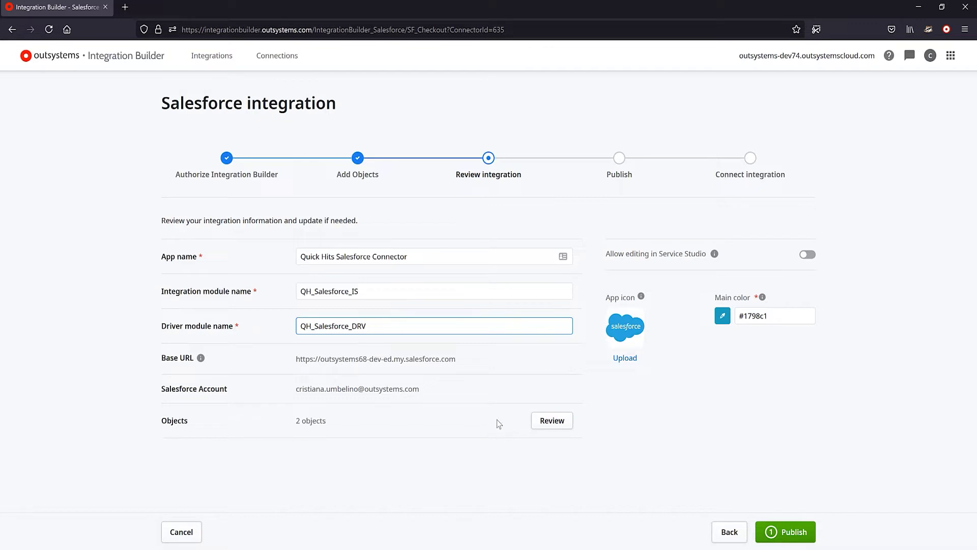
Step: Verify Account and Contact are the 2 objects in use, then confirm them
{"action": "left_click", "coordinate": [552, 420]}
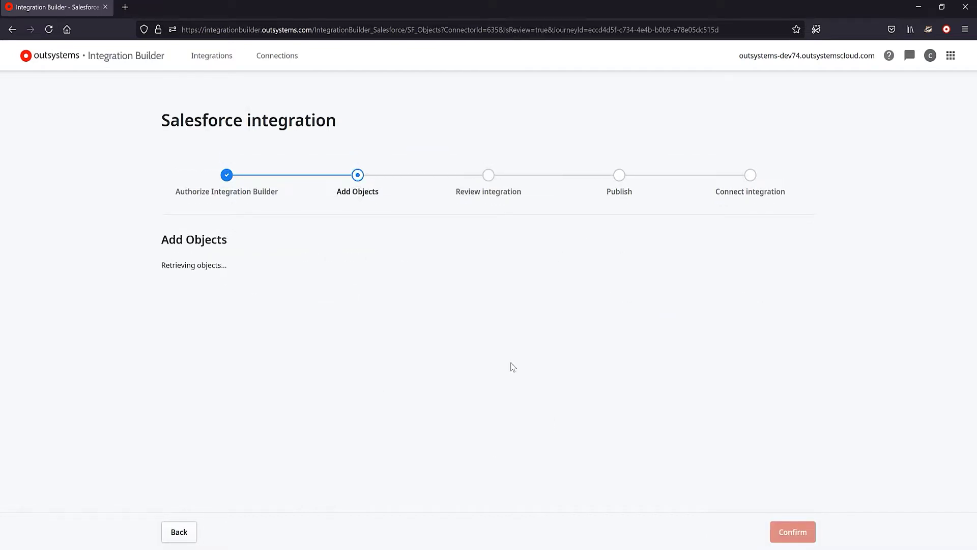
{"action": "scroll", "coordinate": [407, 406], "scroll_direction": "down", "scroll_amount": 1}
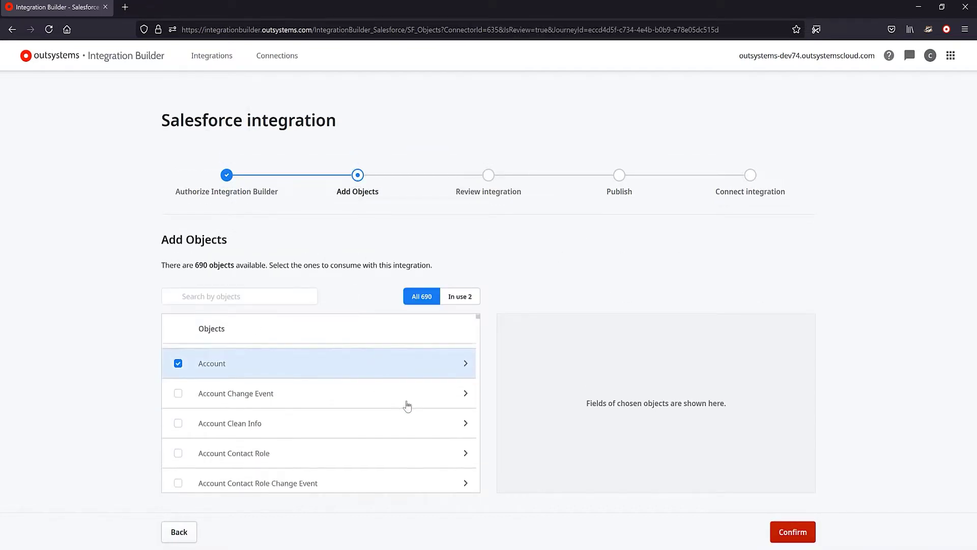
{"action": "scroll", "coordinate": [279, 375], "scroll_direction": "down", "scroll_amount": 1}
{"action": "scroll", "coordinate": [279, 375], "scroll_direction": "up", "scroll_amount": 2}
{"action": "scroll", "coordinate": [309, 406], "scroll_direction": "down", "scroll_amount": 2}
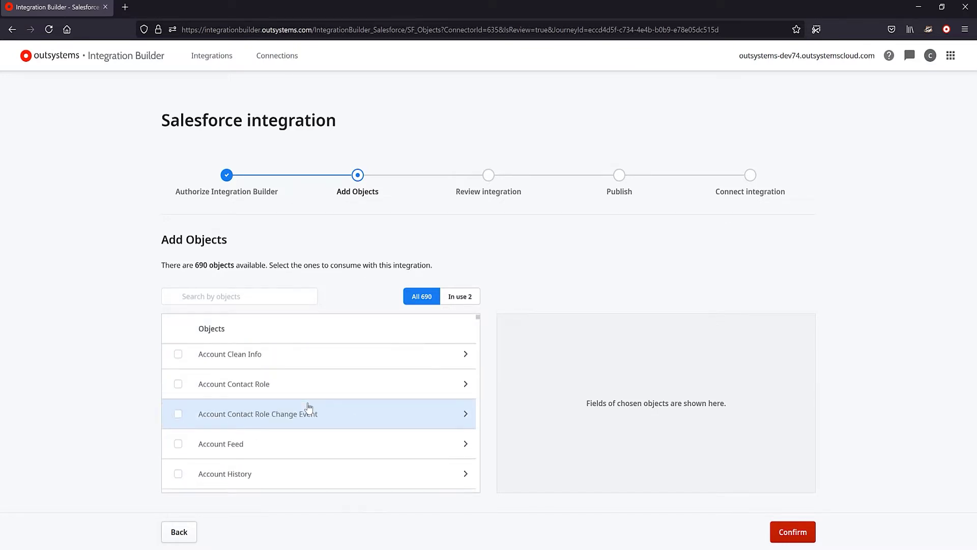
{"action": "scroll", "coordinate": [308, 406], "scroll_direction": "down", "scroll_amount": 2}
{"action": "left_click", "coordinate": [460, 296]}
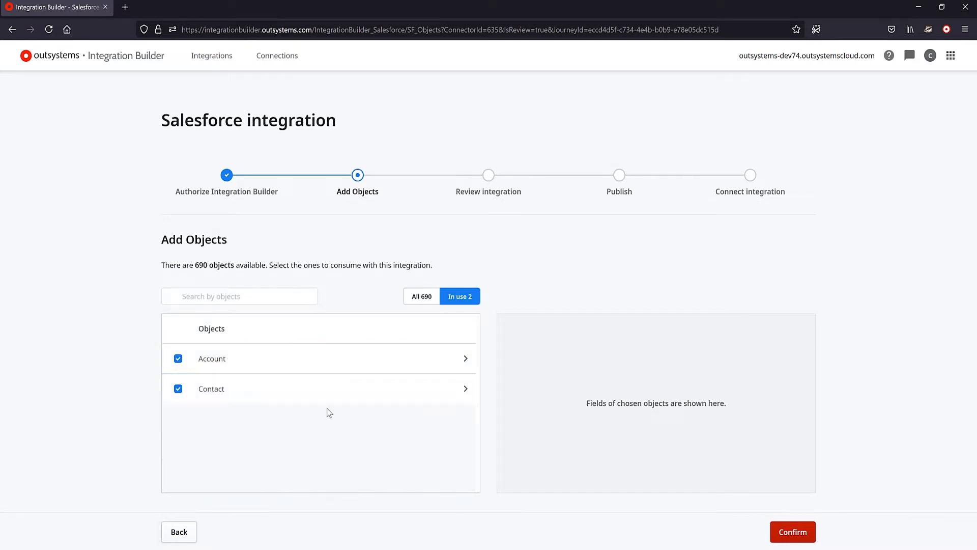
{"action": "left_click", "coordinate": [803, 534]}
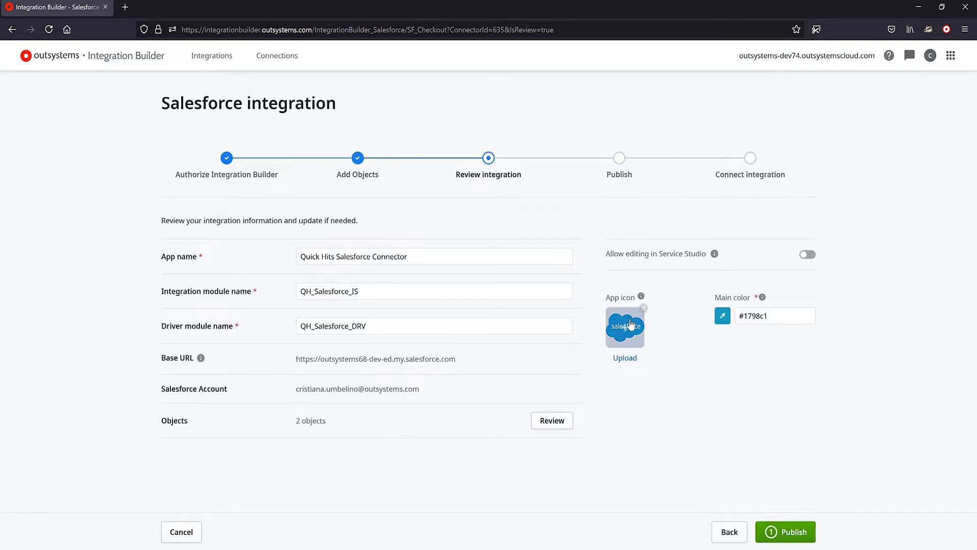
Step: Publish Quick Hits Salesforce Connector with modules QH_Salesforce_IS and QH_Salesforce_DRV
{"action": "mouse_move", "coordinate": [715, 258]}
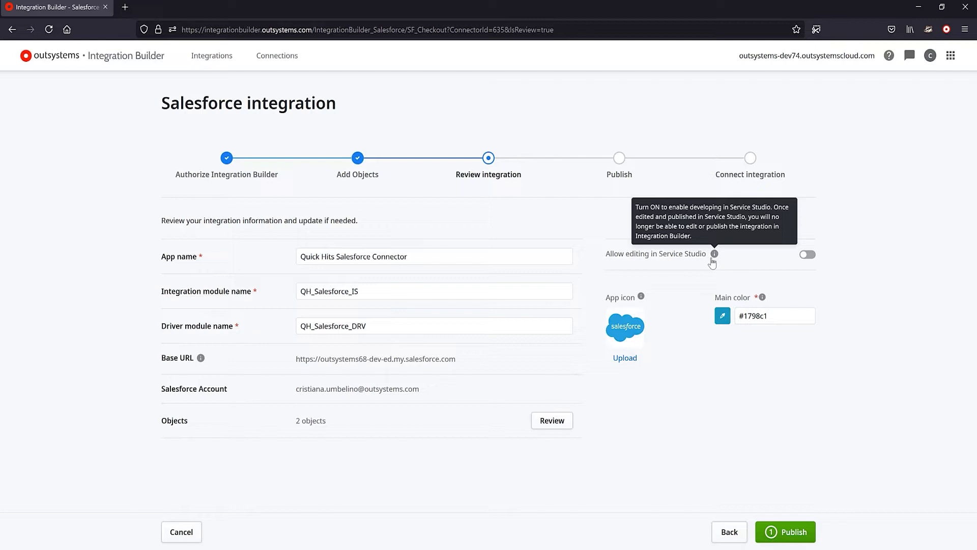
{"action": "left_click", "coordinate": [789, 534]}
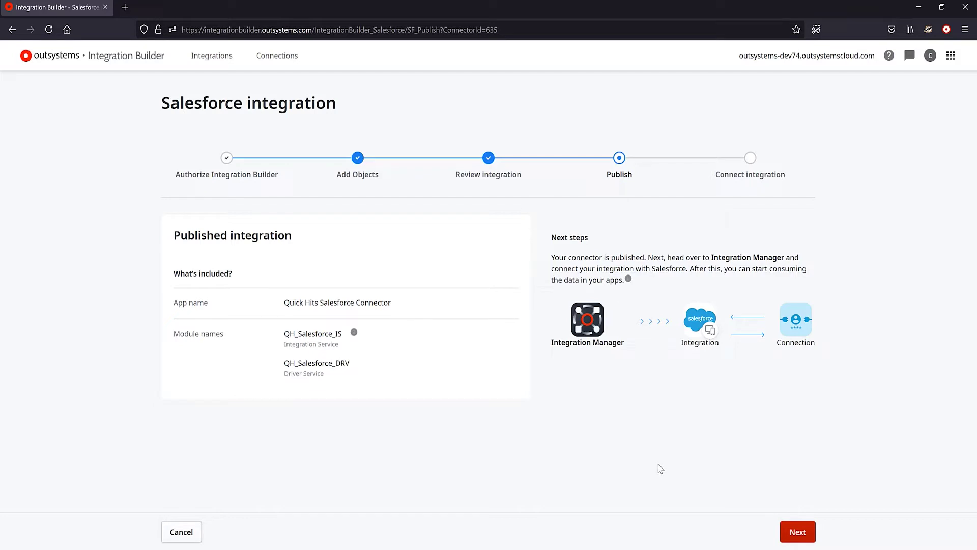
Step: Continue from the published integration to the Connect integration step
{"action": "left_click", "coordinate": [802, 532]}
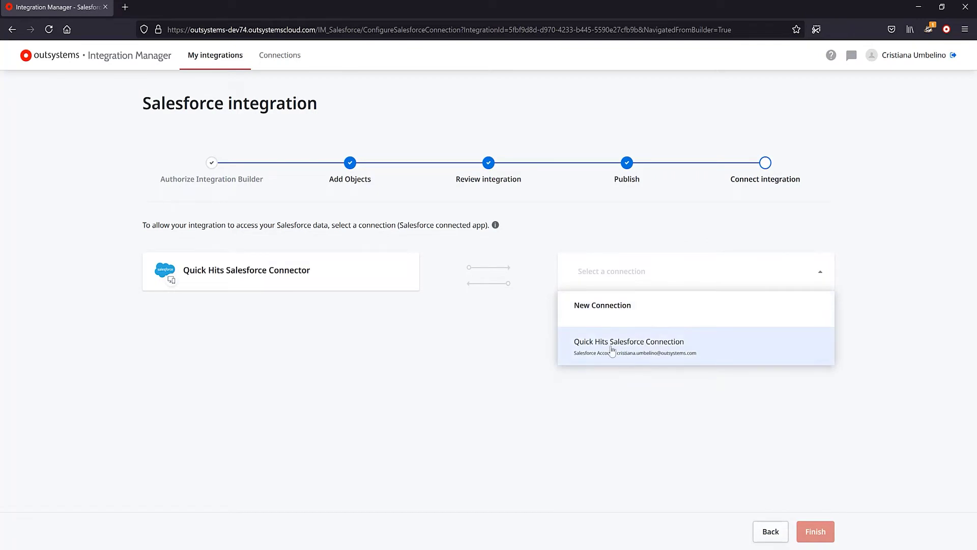
Step: After reviewing new-connection options, link the connector to Quick Hits Salesforce Connection and finish
{"action": "left_click", "coordinate": [628, 307]}
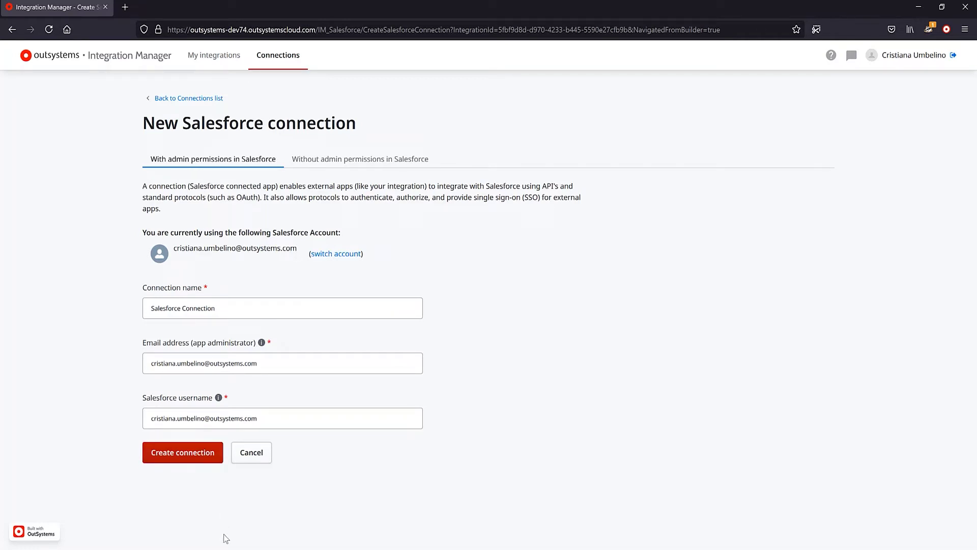
{"action": "left_click", "coordinate": [388, 160]}
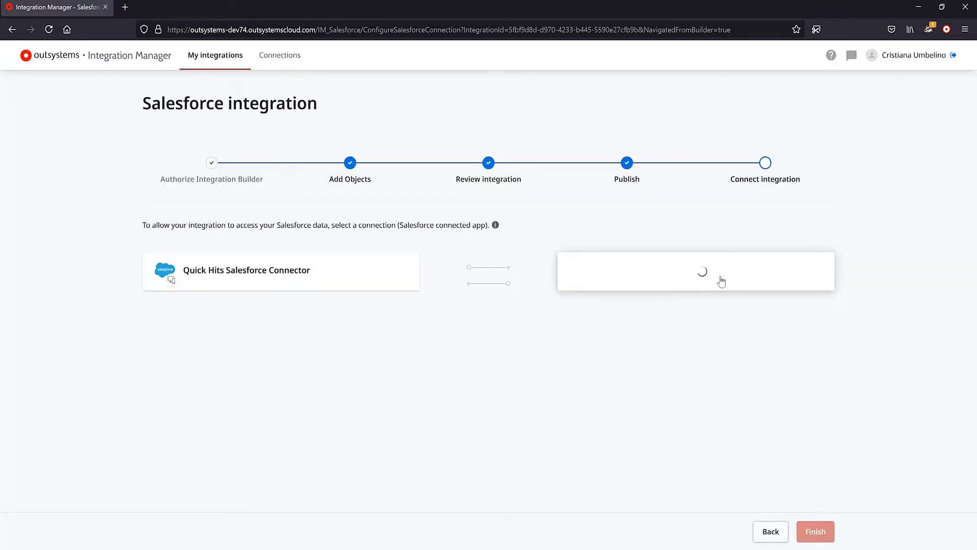
{"action": "left_click", "coordinate": [712, 283]}
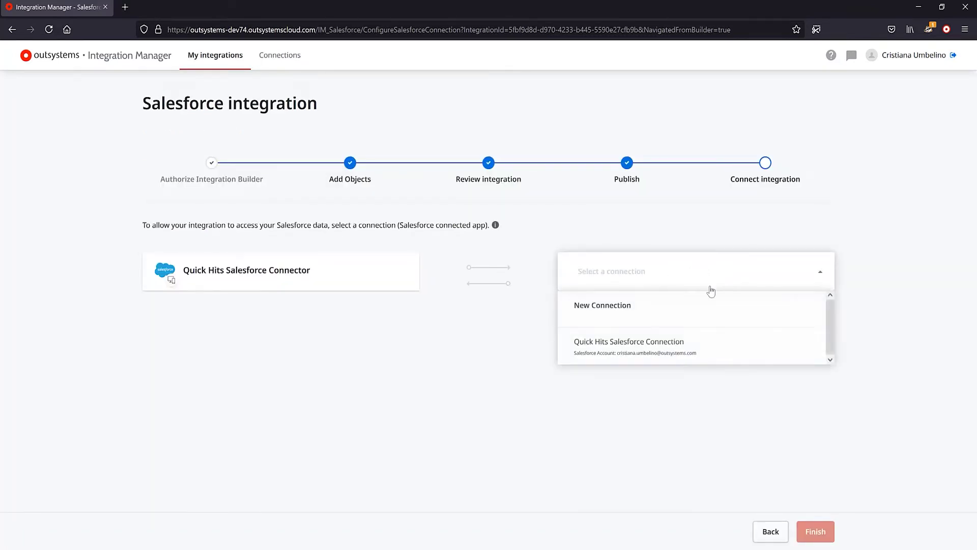
{"action": "left_click", "coordinate": [669, 354]}
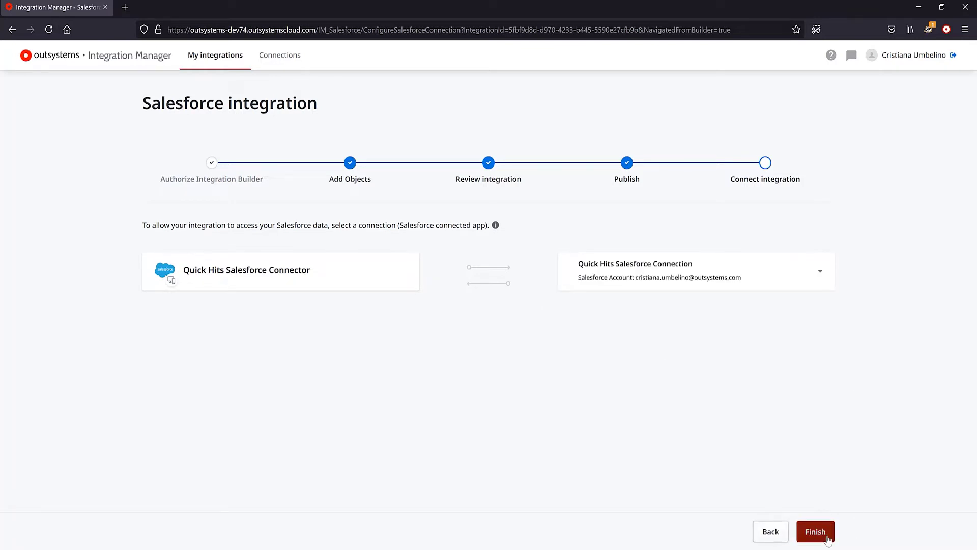
{"action": "left_click", "coordinate": [815, 531]}
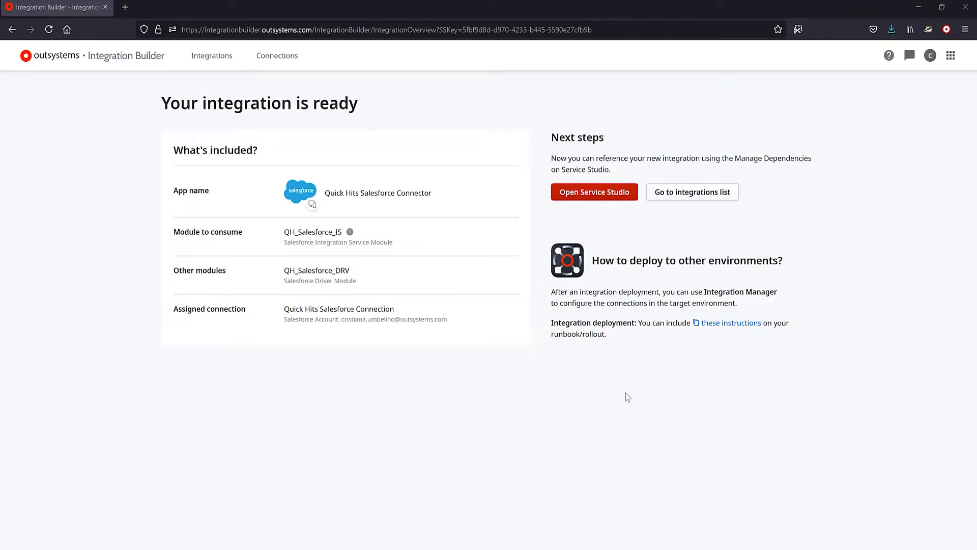
Step: Launch Service Studio and open the QH_Salesforce_IS module from the application page
{"action": "left_click", "coordinate": [601, 202]}
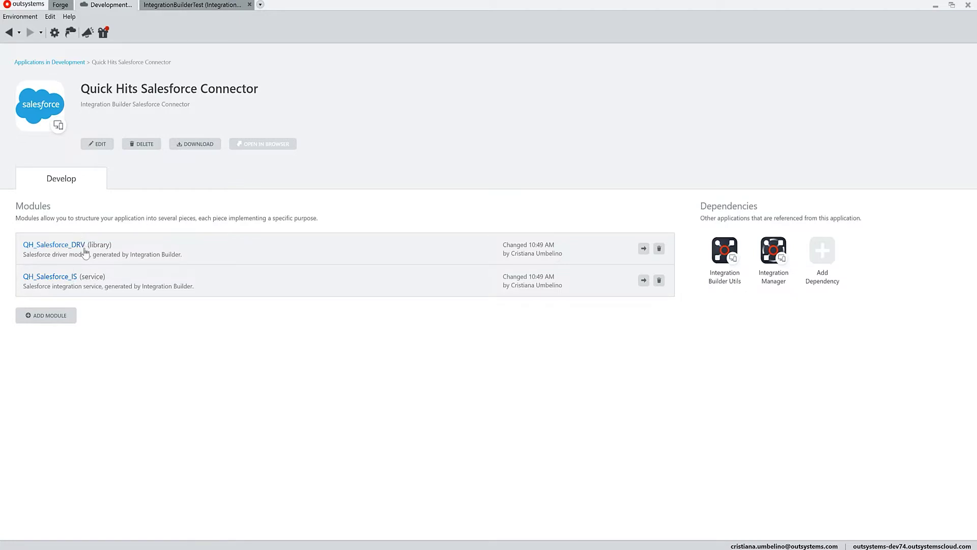
{"action": "left_click", "coordinate": [89, 282]}
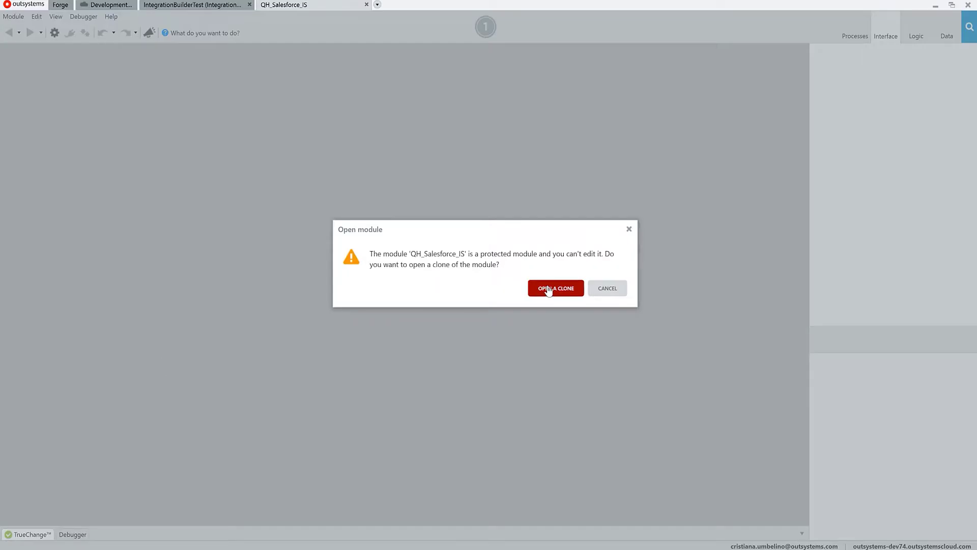
Step: Open CloneOfQH_Salesforce_IS as an editable clone and dismiss the cloned notice
{"action": "left_click", "coordinate": [548, 290]}
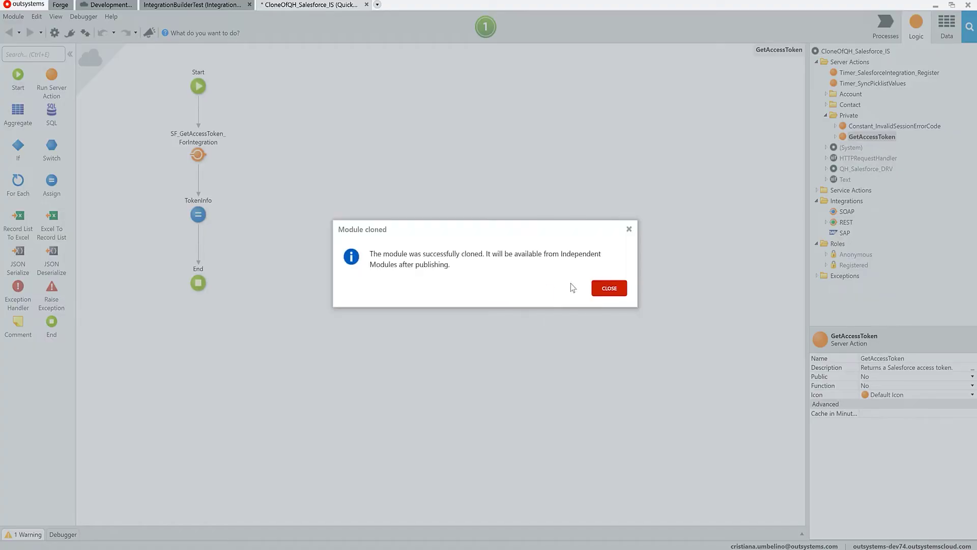
{"action": "left_click", "coordinate": [610, 288]}
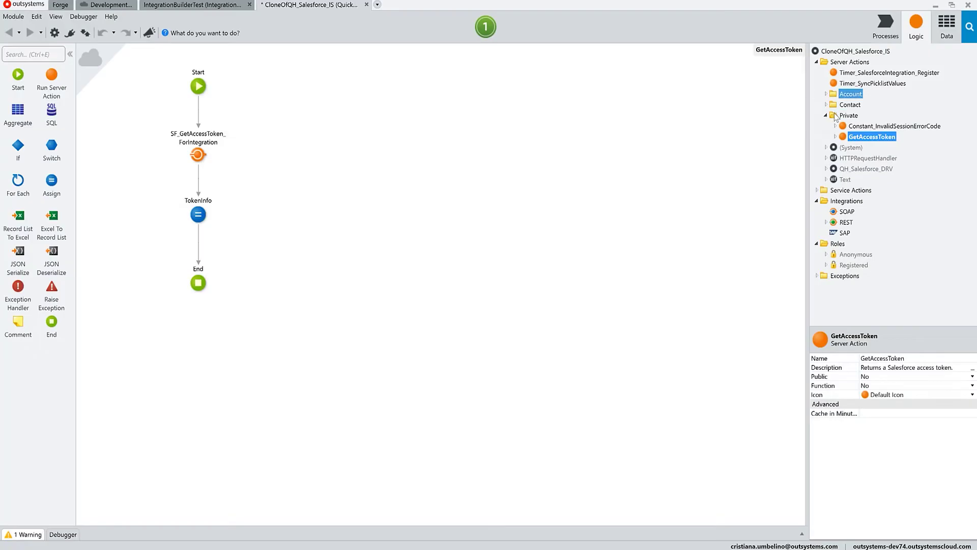
Step: Expand the Account and Contact folders and open GetAccount to inspect its Output mappings
{"action": "left_click", "coordinate": [826, 115]}
{"action": "left_click", "coordinate": [825, 95]}
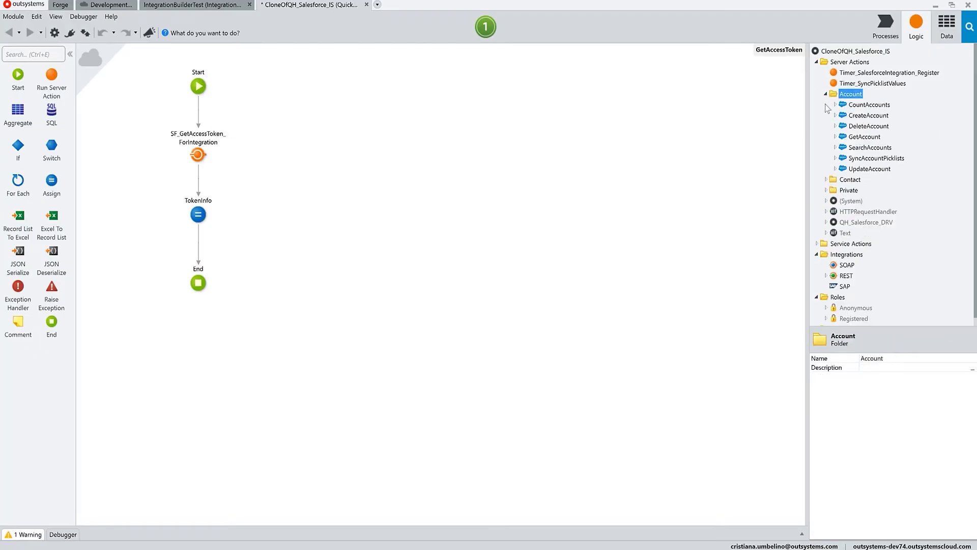
{"action": "left_click", "coordinate": [826, 179]}
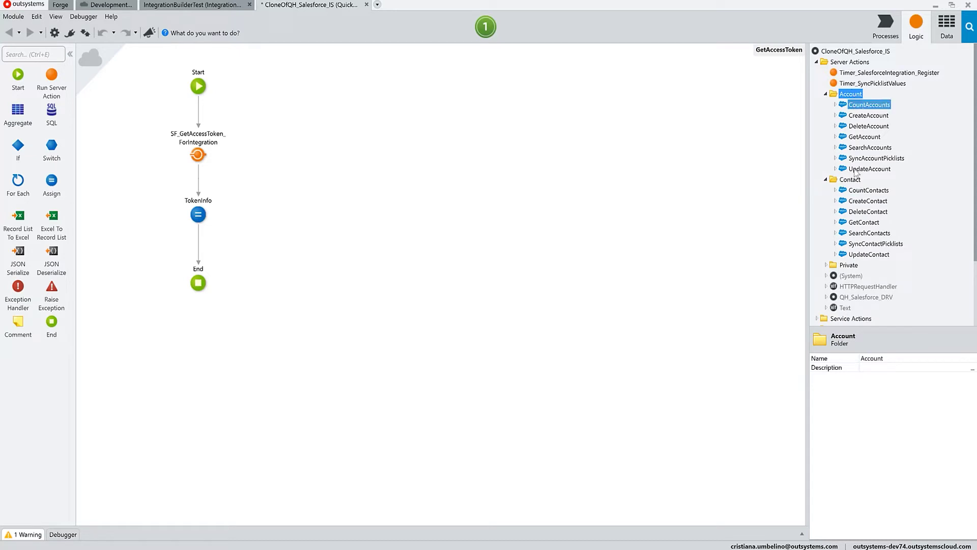
{"action": "double_click", "coordinate": [847, 138]}
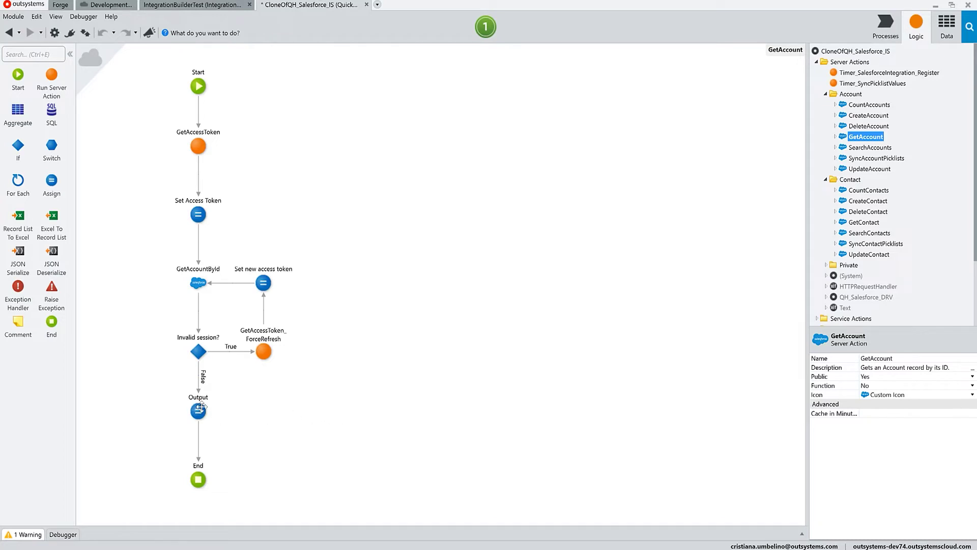
{"action": "left_click", "coordinate": [205, 404]}
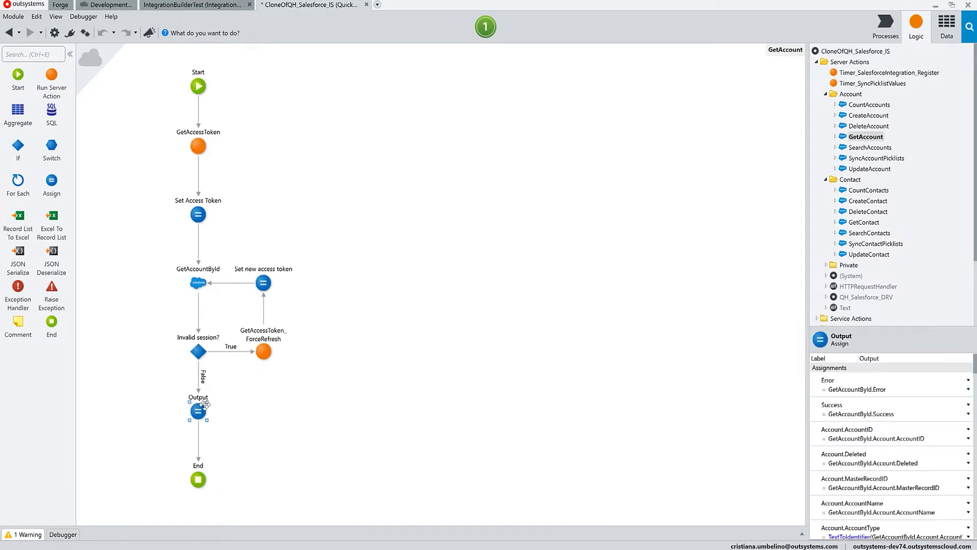
Step: Review the other connector actions: CountAccounts, SearchAccounts, UpdateAccount, DeleteAccount, CountContacts
{"action": "left_click", "coordinate": [891, 256]}
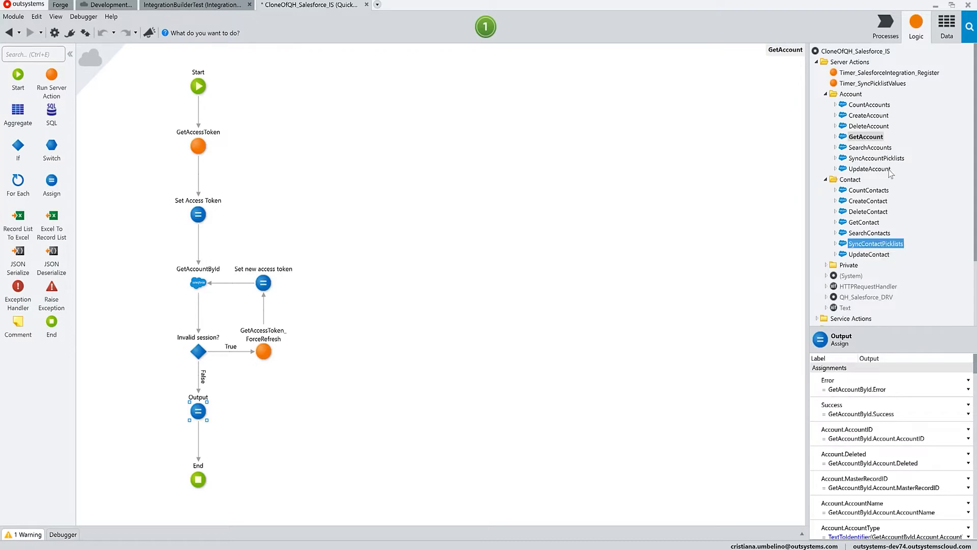
{"action": "left_click", "coordinate": [882, 182]}
{"action": "left_click", "coordinate": [880, 179]}
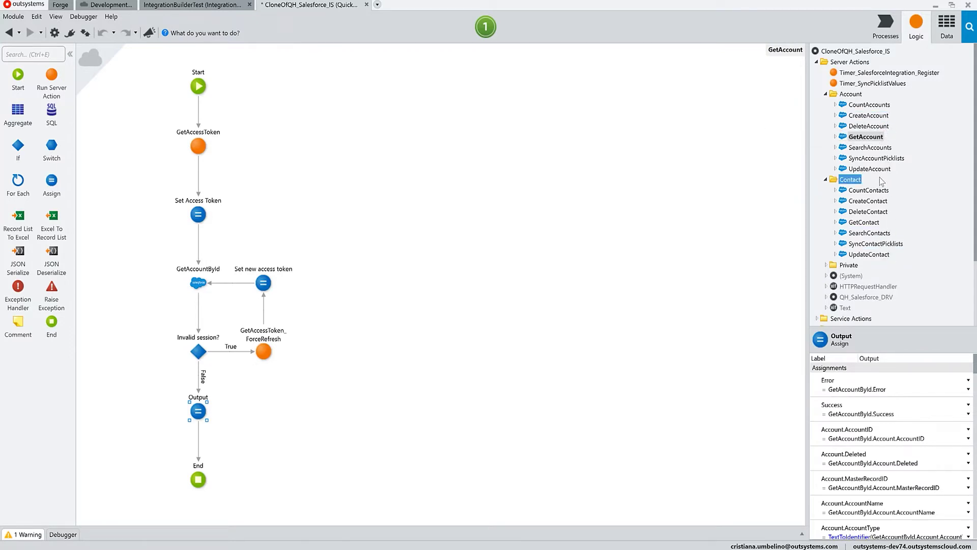
{"action": "left_click", "coordinate": [885, 106]}
{"action": "left_click", "coordinate": [887, 169]}
{"action": "left_click", "coordinate": [924, 147]}
{"action": "left_click", "coordinate": [886, 105]}
{"action": "left_click", "coordinate": [886, 169]}
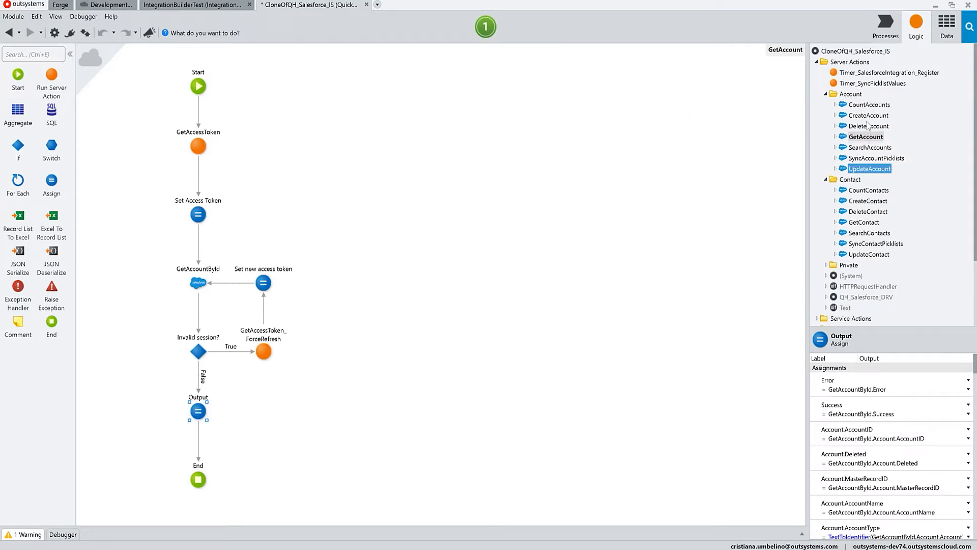
{"action": "left_click", "coordinate": [869, 126]}
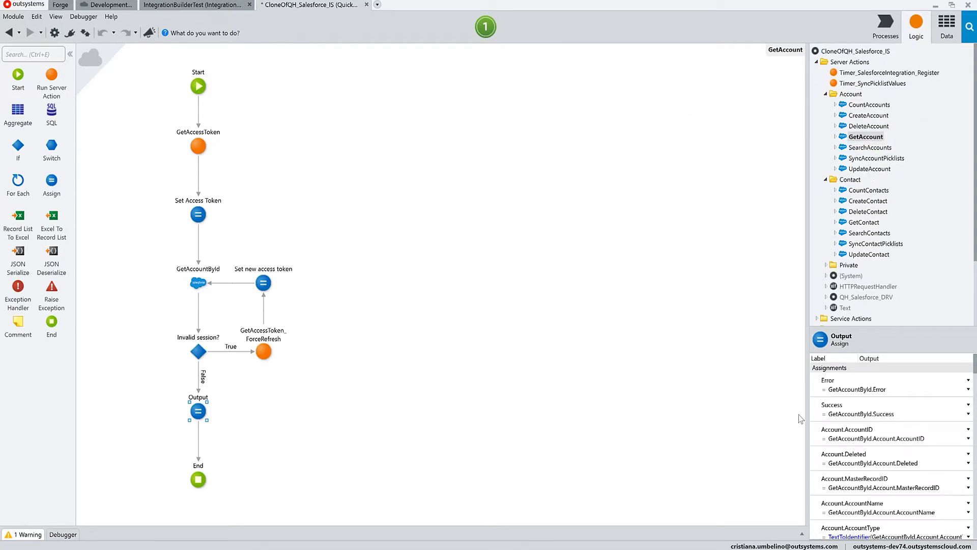
{"action": "scroll", "coordinate": [906, 421], "scroll_direction": "down", "scroll_amount": 1}
{"action": "scroll", "coordinate": [905, 421], "scroll_direction": "down", "scroll_amount": 6}
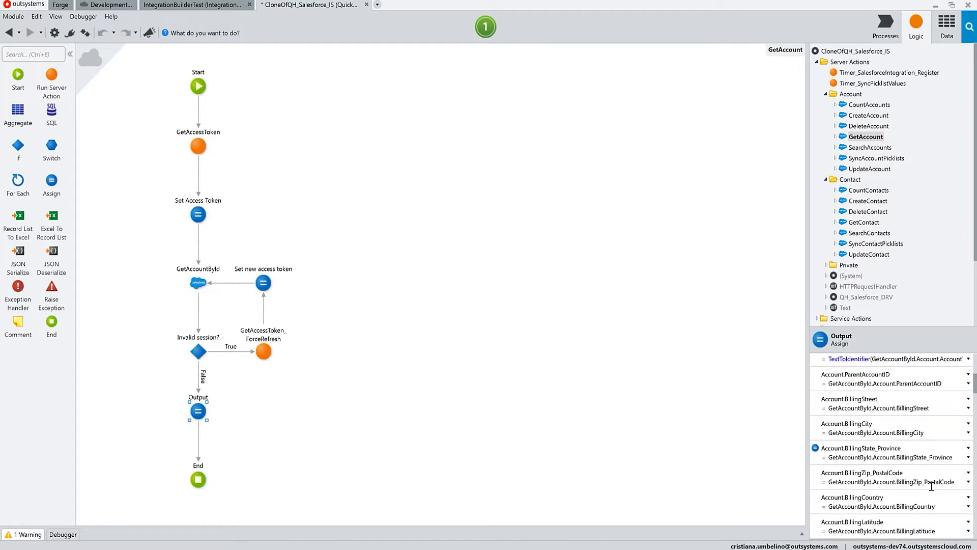
{"action": "scroll", "coordinate": [939, 488], "scroll_direction": "up", "scroll_amount": 5}
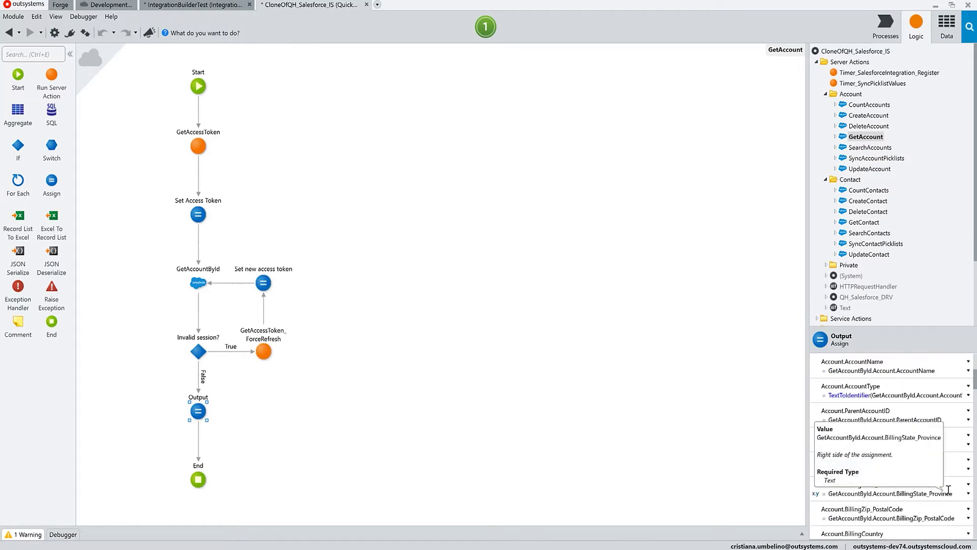
{"action": "left_click", "coordinate": [877, 203]}
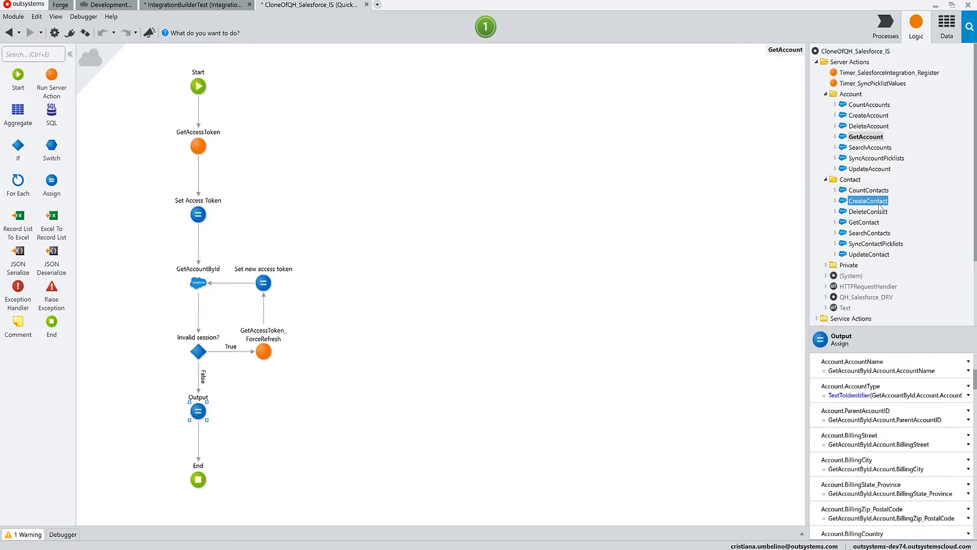
Step: In IntegrationBuilderTest, open the GetAccounts data action and inspect its SearchAccounts call and assignment
{"action": "left_click", "coordinate": [219, 7]}
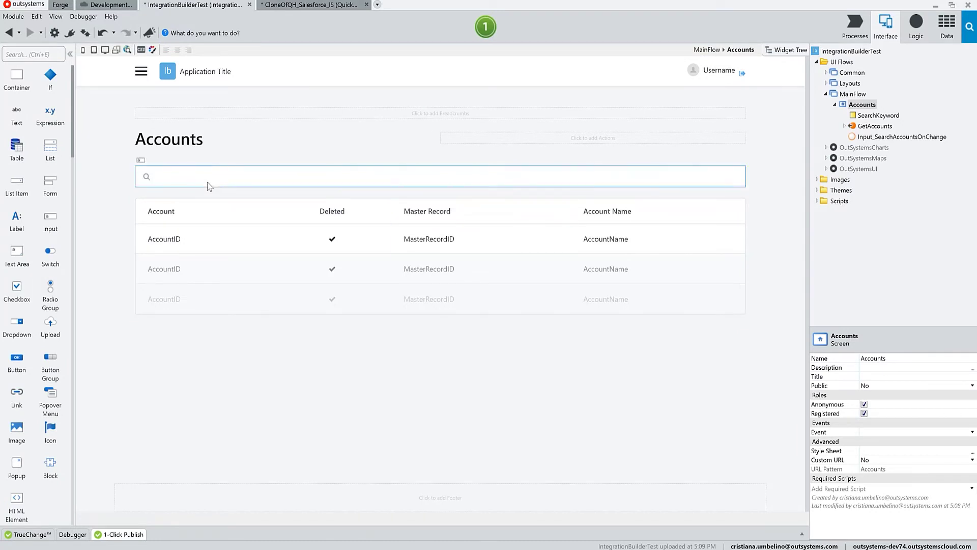
{"action": "left_click", "coordinate": [883, 116]}
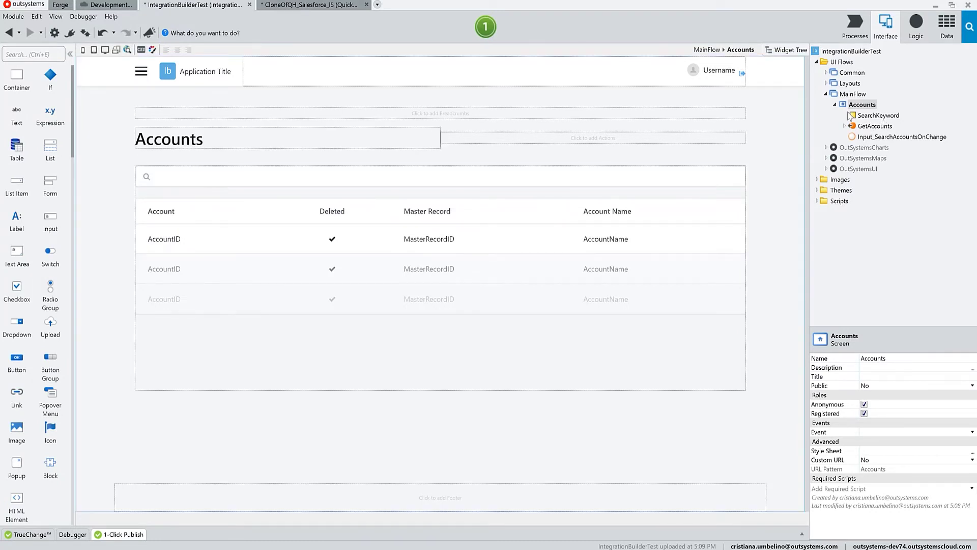
{"action": "left_click", "coordinate": [885, 127]}
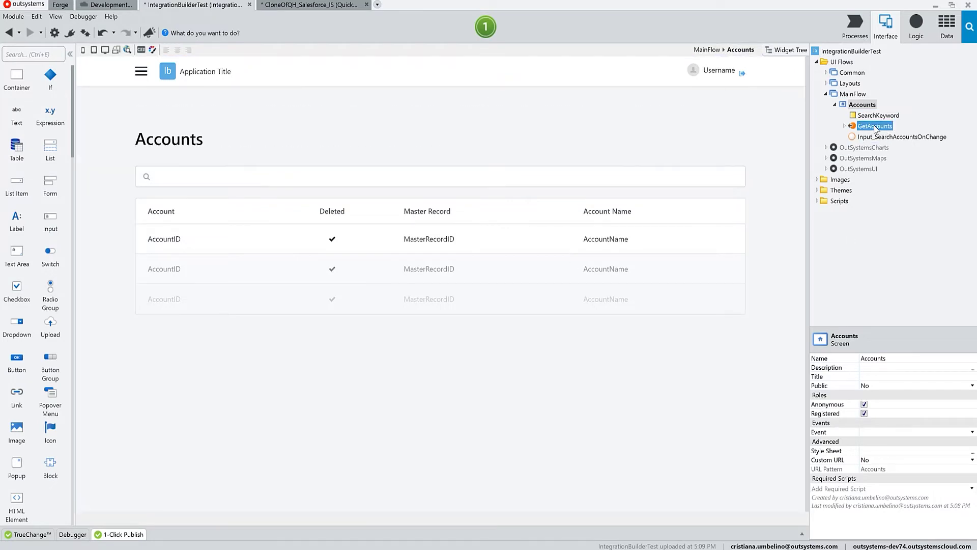
{"action": "double_click", "coordinate": [875, 127]}
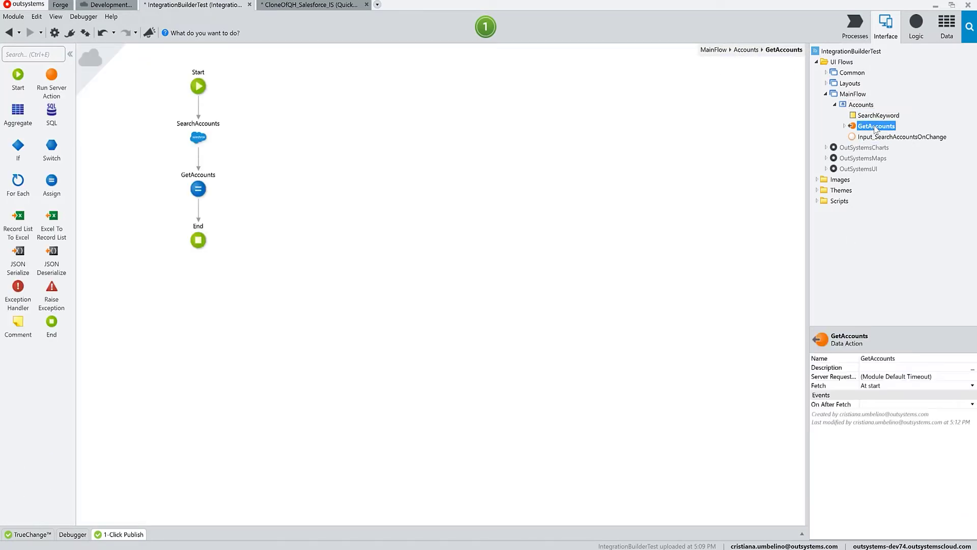
{"action": "left_click", "coordinate": [199, 138]}
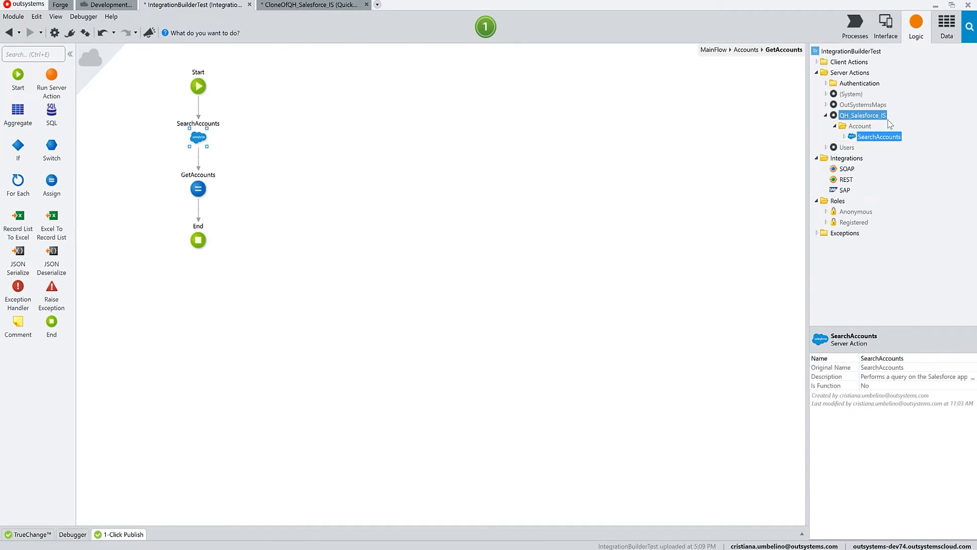
{"action": "left_click", "coordinate": [198, 189]}
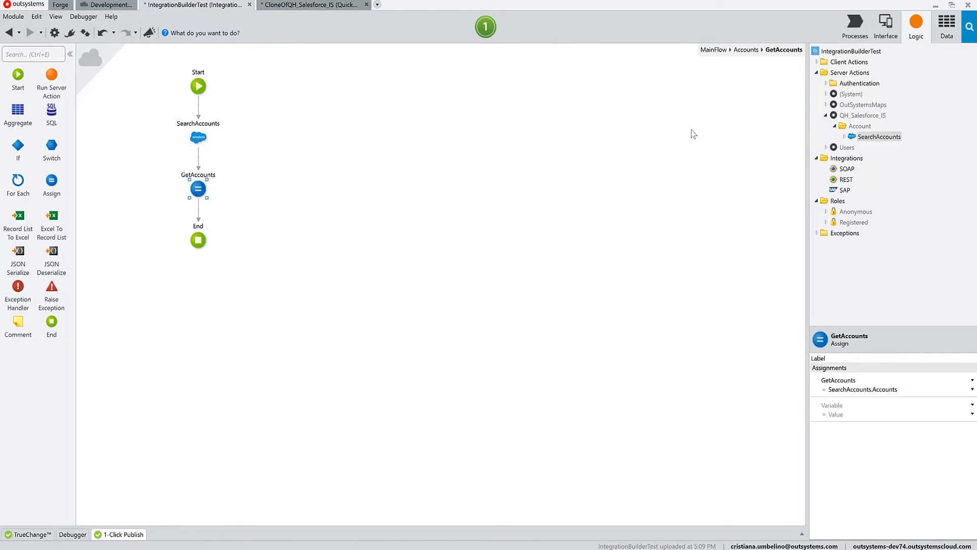
{"action": "left_click", "coordinate": [194, 129]}
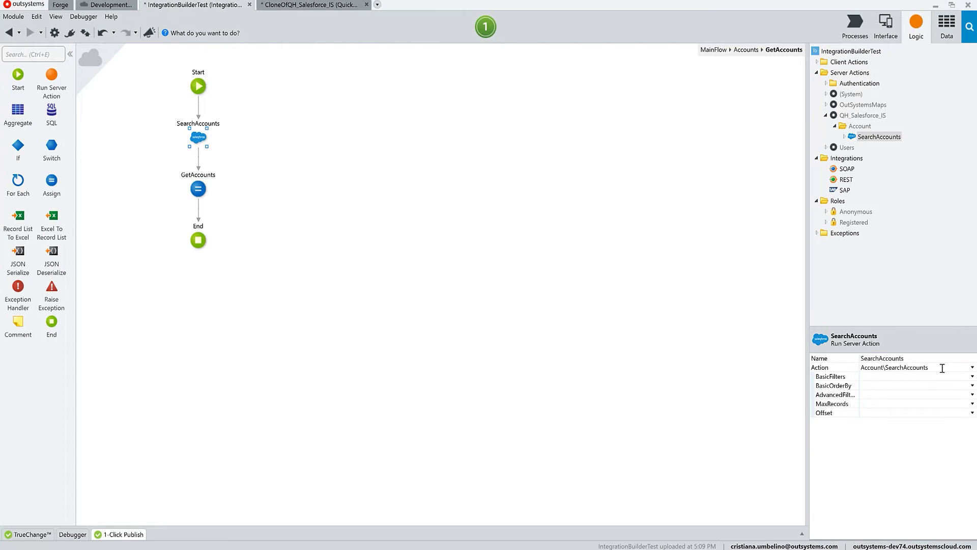
Step: Add a SearchAccounts filter: AccountName StringContains SearchKeyword, typed as Text, then go back to Accounts
{"action": "left_click", "coordinate": [813, 376]}
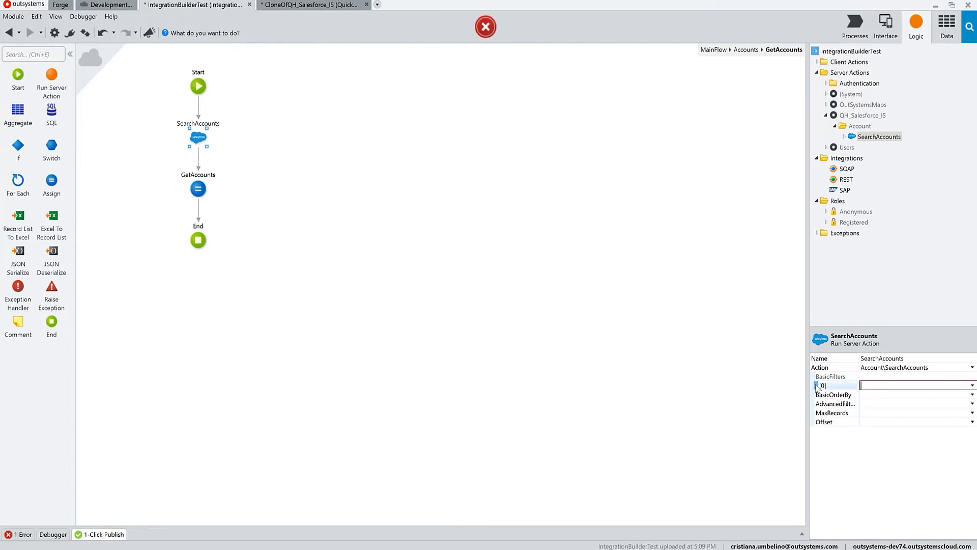
{"action": "left_click", "coordinate": [816, 385]}
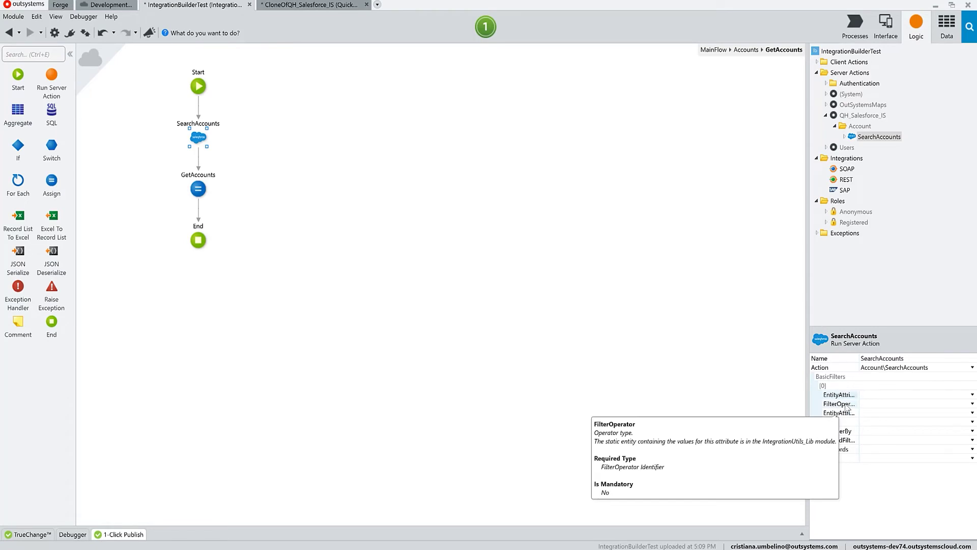
{"action": "left_click", "coordinate": [973, 395]}
{"action": "left_click", "coordinate": [925, 467]}
{"action": "left_click", "coordinate": [972, 403]}
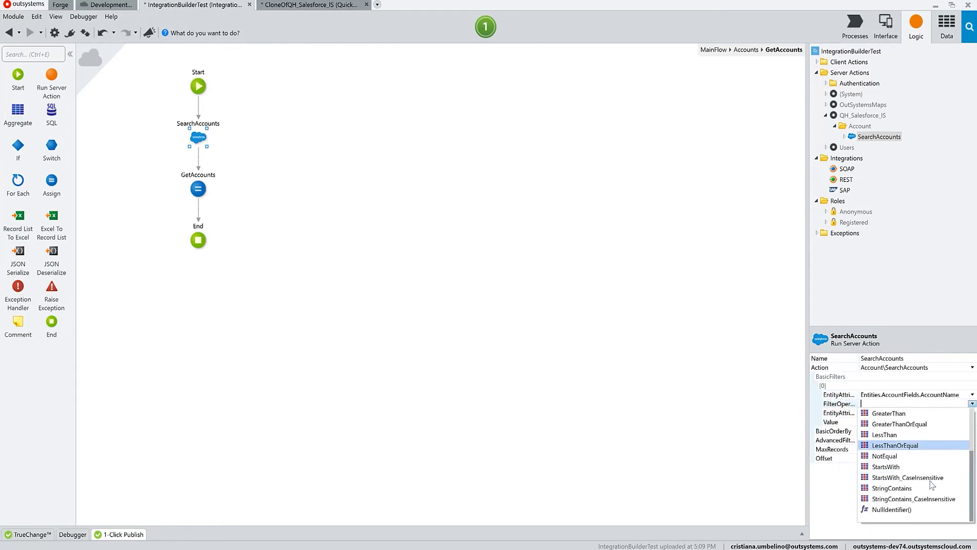
{"action": "left_click", "coordinate": [931, 487]}
{"action": "left_click", "coordinate": [924, 422]}
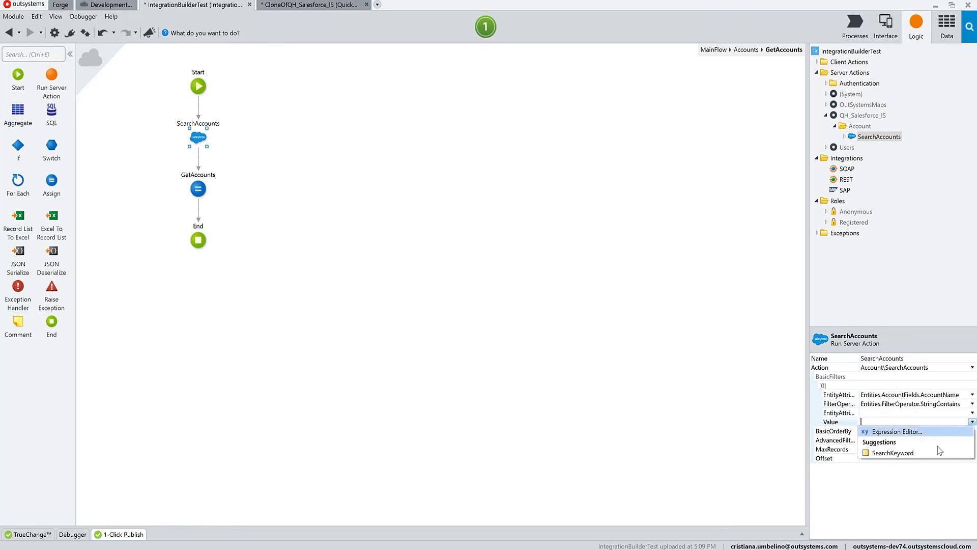
{"action": "left_click", "coordinate": [936, 452]}
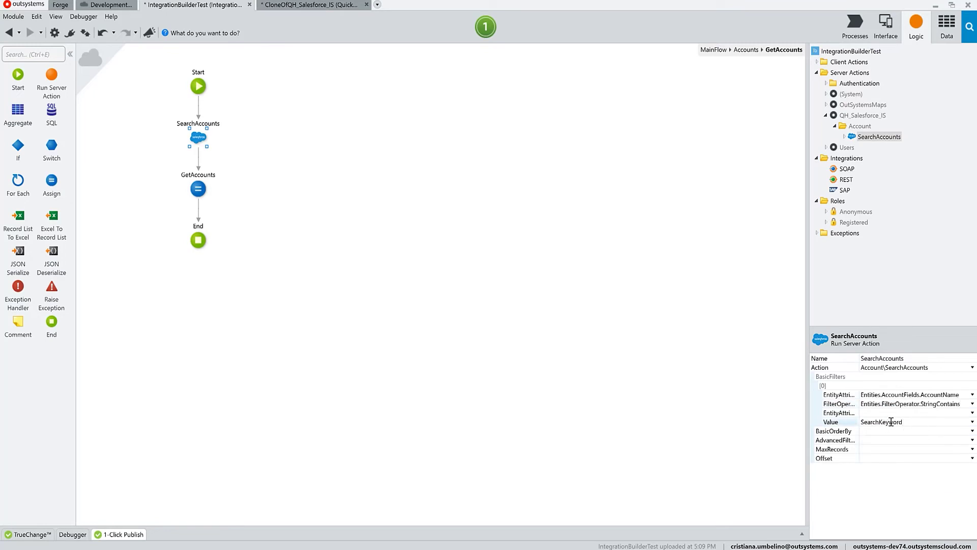
{"action": "left_click", "coordinate": [955, 413]}
{"action": "left_click", "coordinate": [910, 487]}
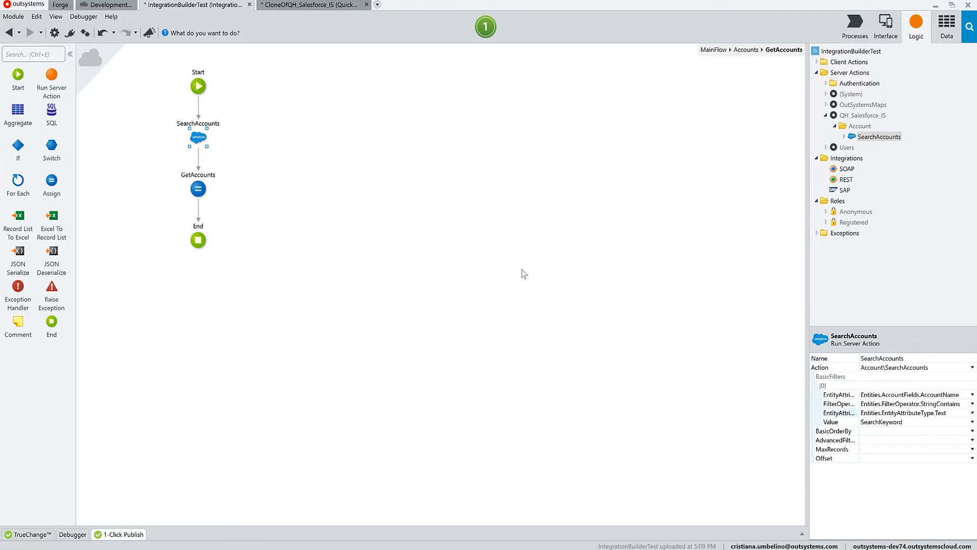
{"action": "left_click", "coordinate": [756, 52]}
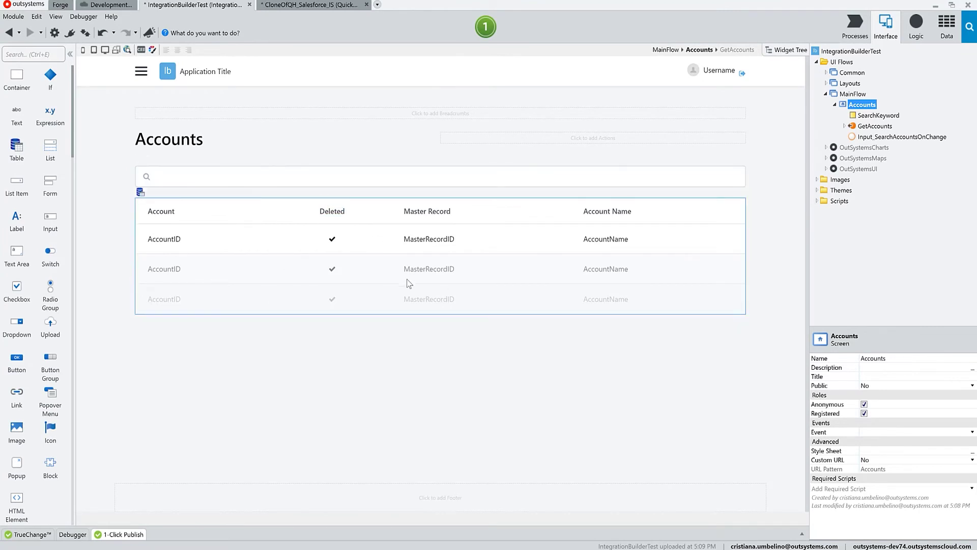
Step: Confirm Input_SearchAccountsOnChange refreshes GetAccounts, then publish IntegrationBuilderTest and open it in the browser
{"action": "double_click", "coordinate": [902, 136]}
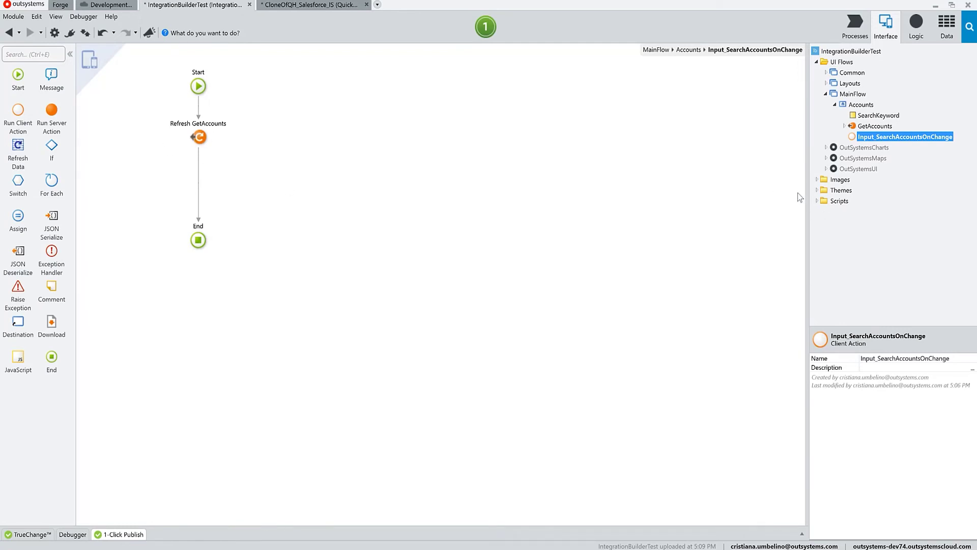
{"action": "left_click", "coordinate": [492, 31]}
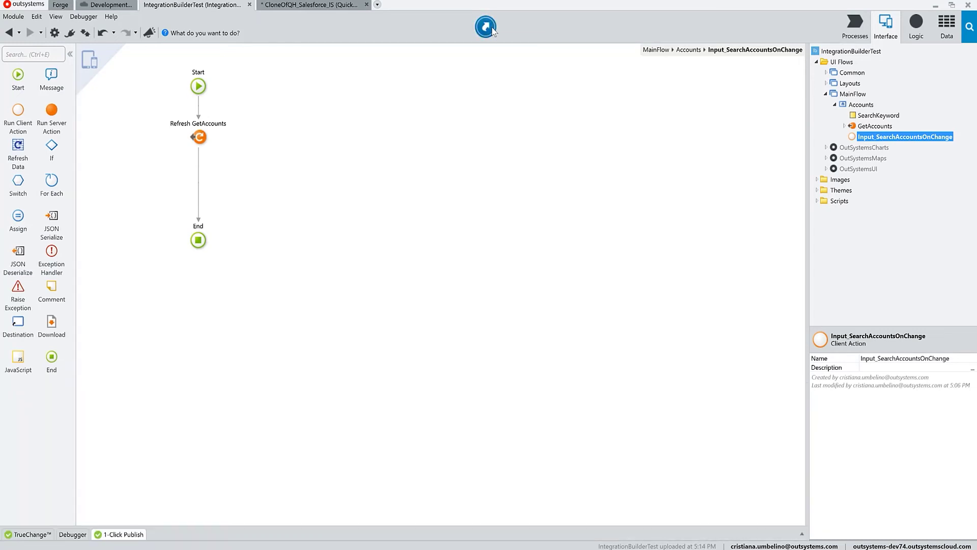
{"action": "left_click", "coordinate": [493, 31]}
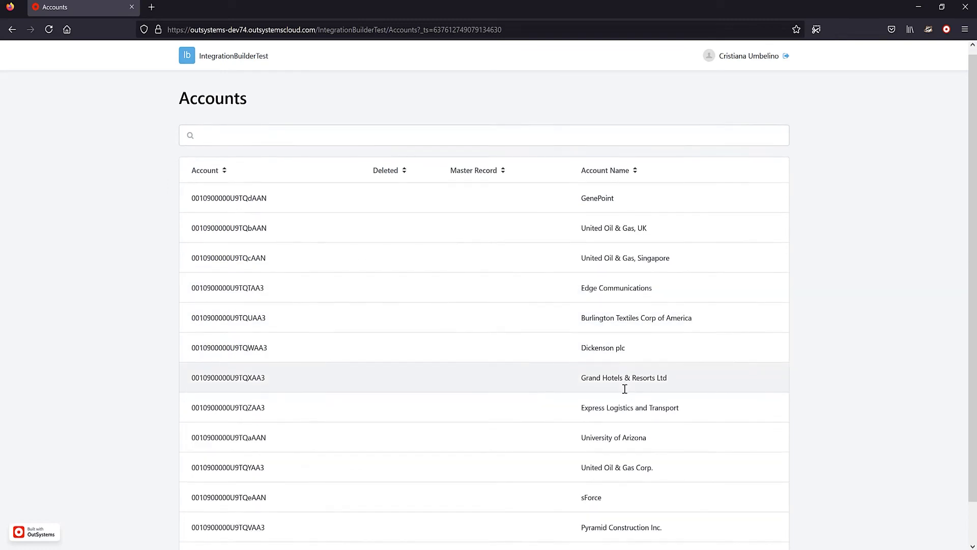
Step: Replace the old Accounts search keyword with 'uni' to list only matching accounts
{"action": "scroll", "coordinate": [625, 389], "scroll_direction": "down", "scroll_amount": 1}
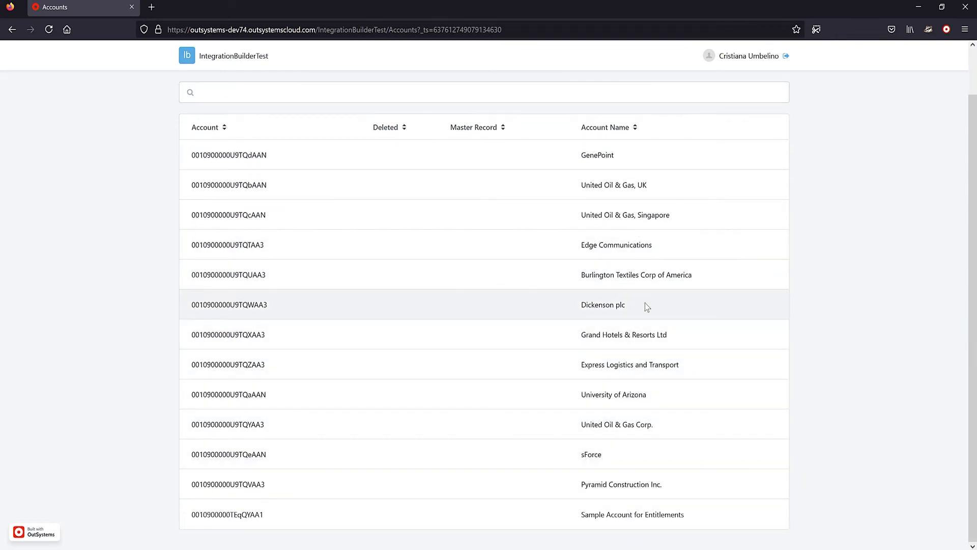
{"action": "scroll", "coordinate": [649, 316], "scroll_direction": "up", "scroll_amount": 1}
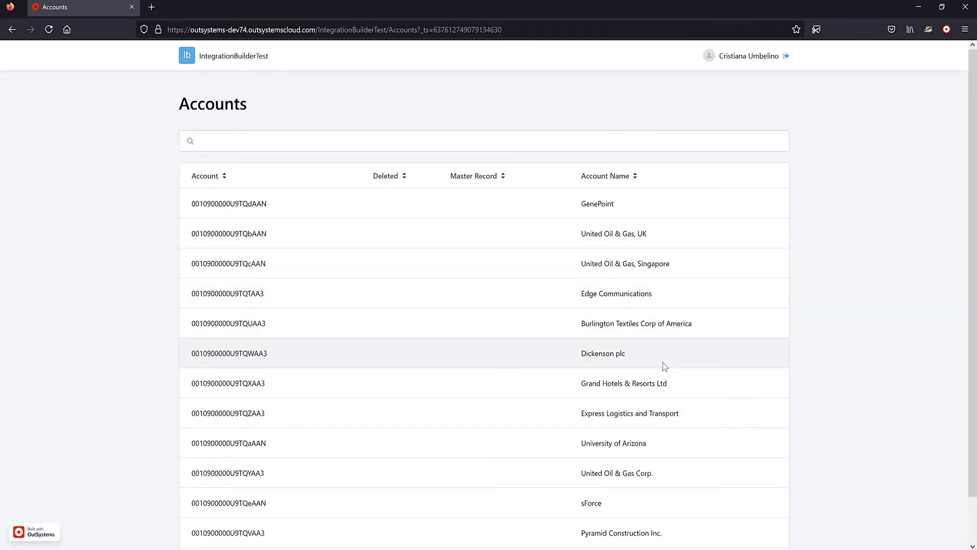
{"action": "left_click", "coordinate": [390, 136]}
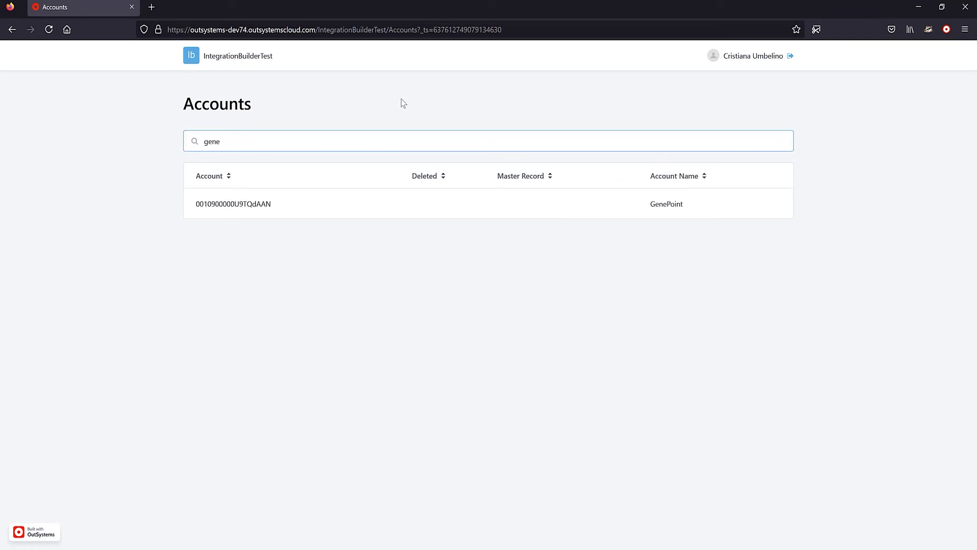
{"action": "key", "text": "ctrl+a"}
{"action": "key", "text": "BackSpace"}
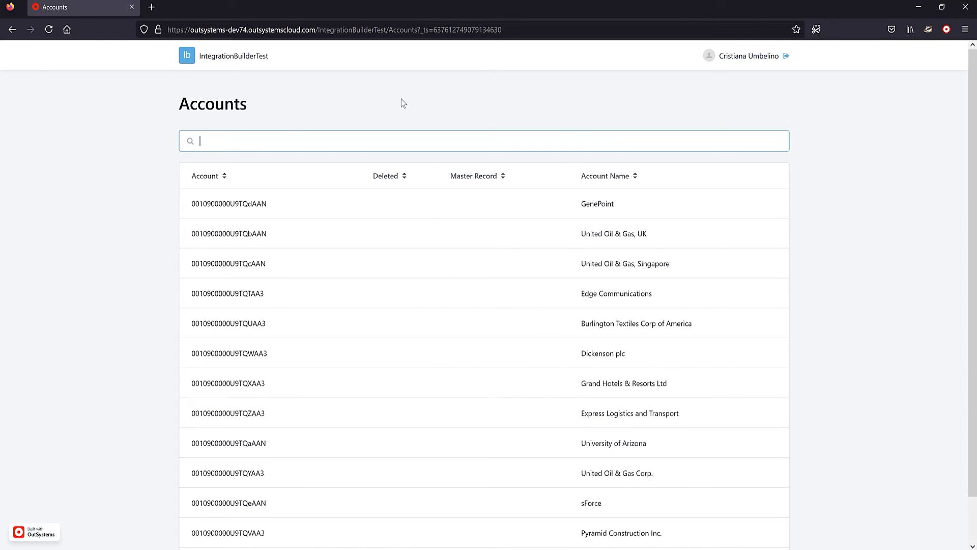
{"action": "type", "text": "uni"}
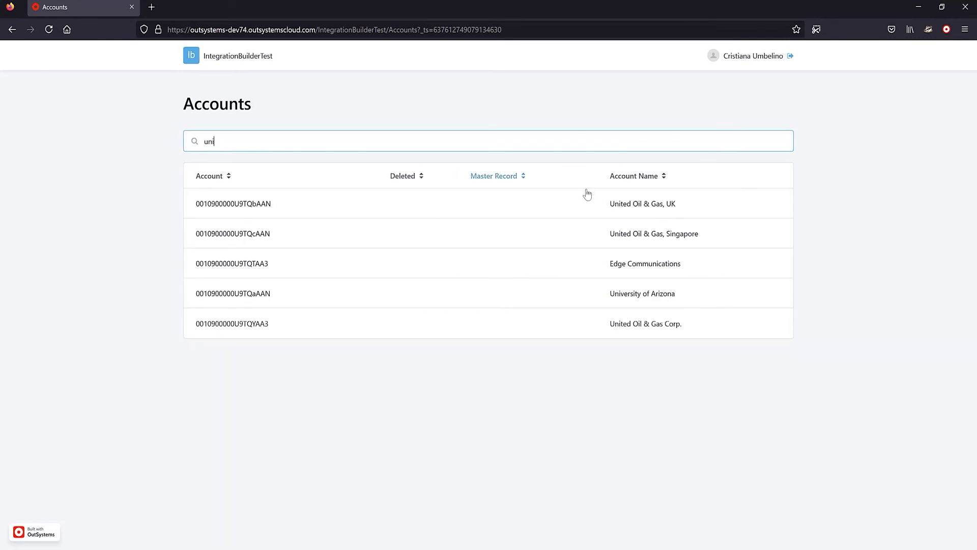